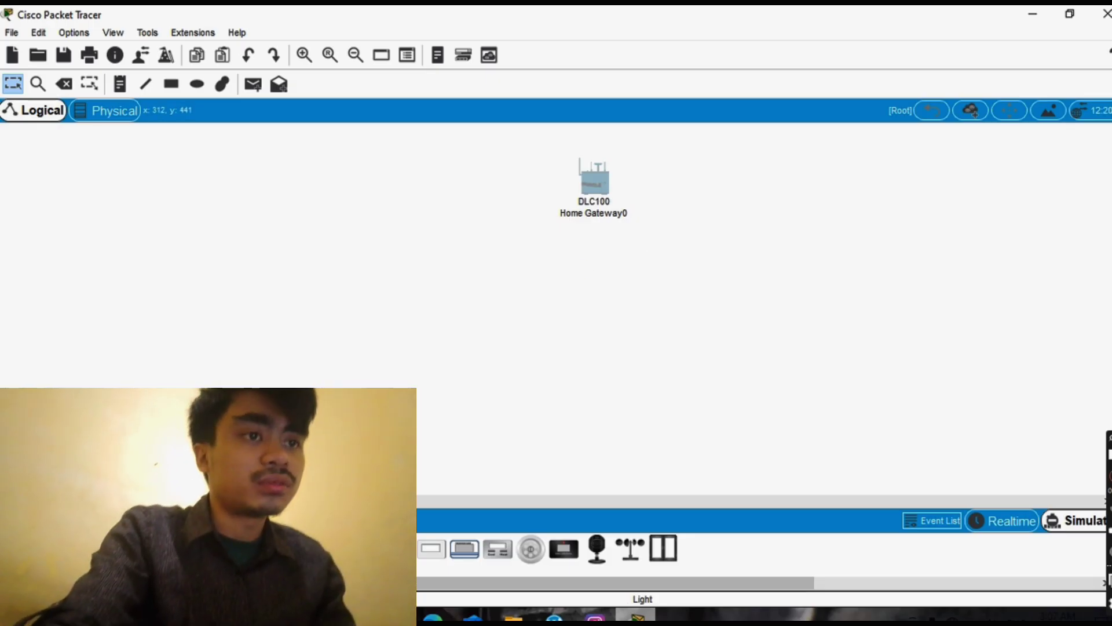
- Place a Light and a Ceiling Fan in the workspace below the home gateway, dismissing the script module warnings
{"action": "left_click", "coordinate": [348, 259]}
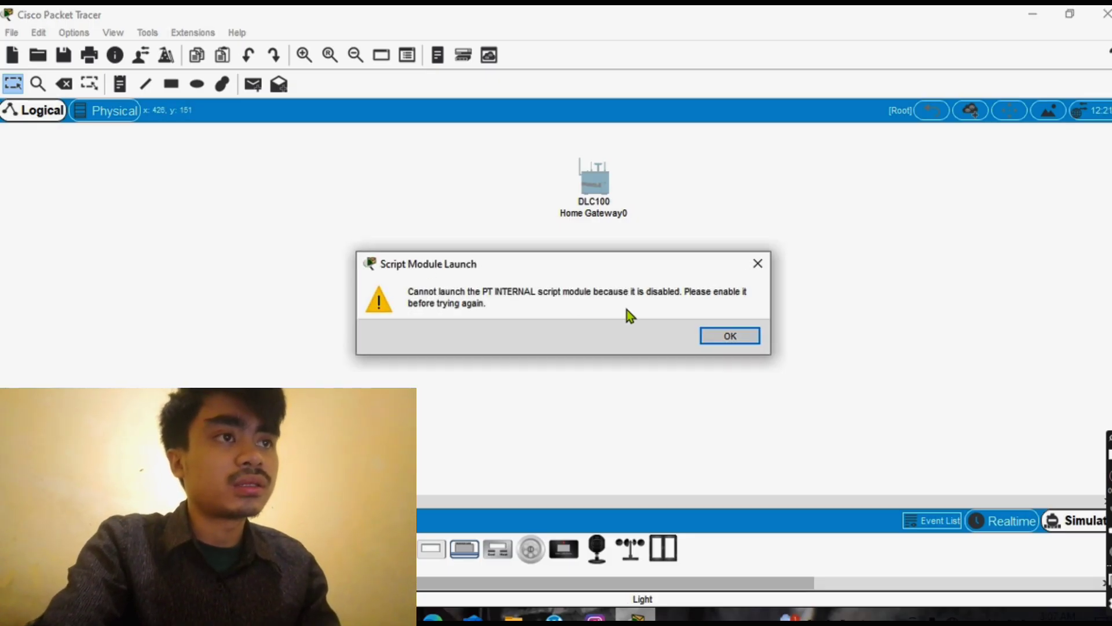
{"action": "left_click", "coordinate": [730, 336]}
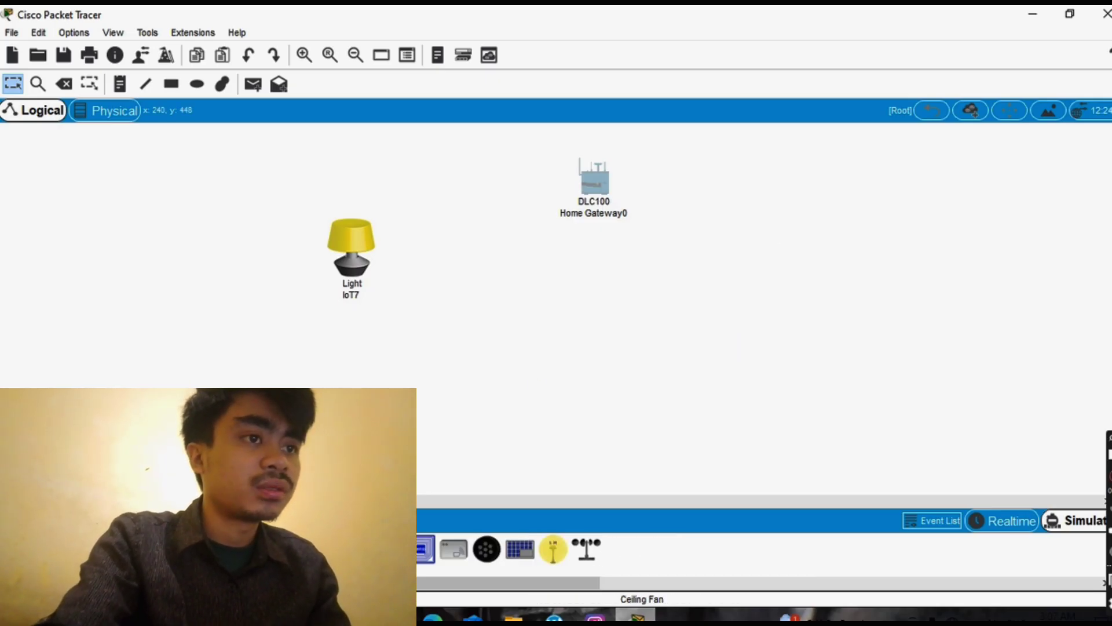
{"action": "left_click", "coordinate": [405, 374]}
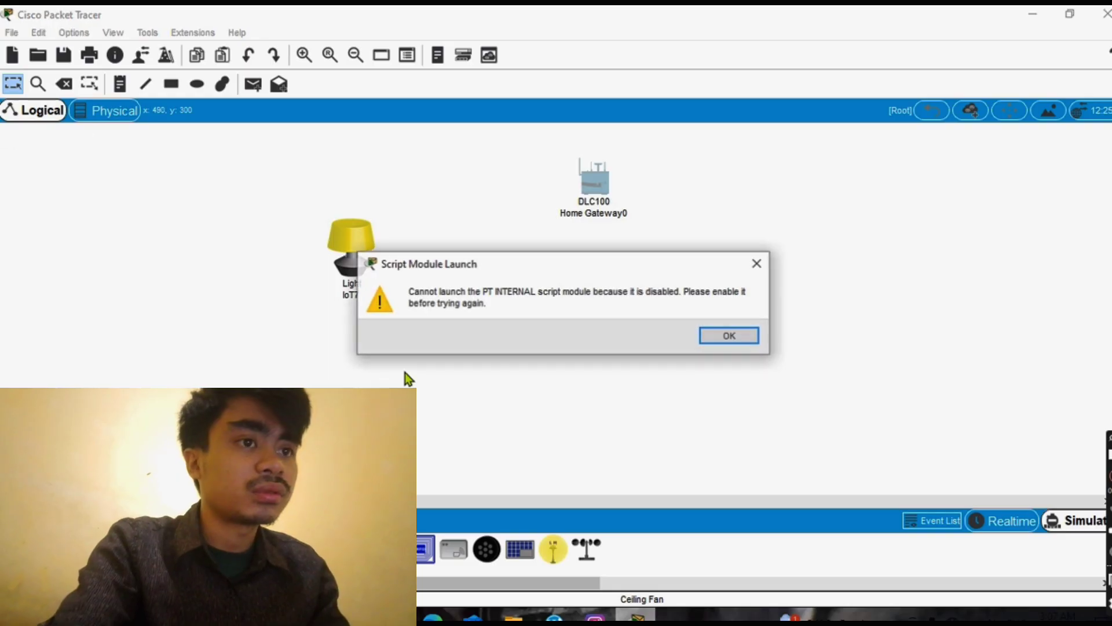
{"action": "key", "text": "Return"}
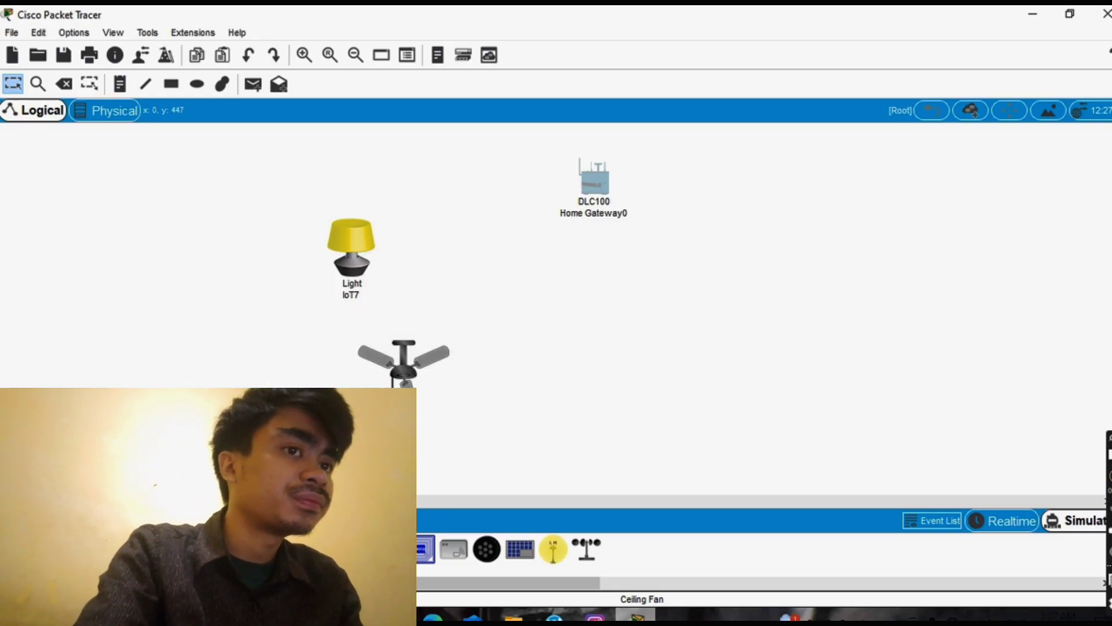
- Add a smartphone end device to the workspace on the opposite side of the home gateway from the light
{"action": "left_click", "coordinate": [382, 551]}
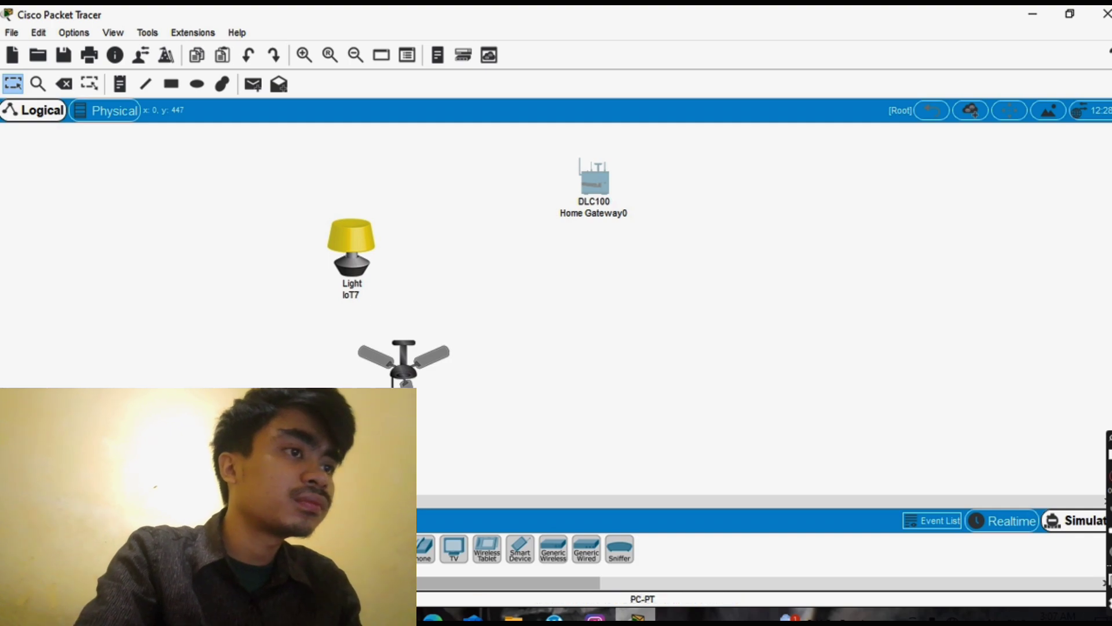
{"action": "left_click", "coordinate": [520, 550]}
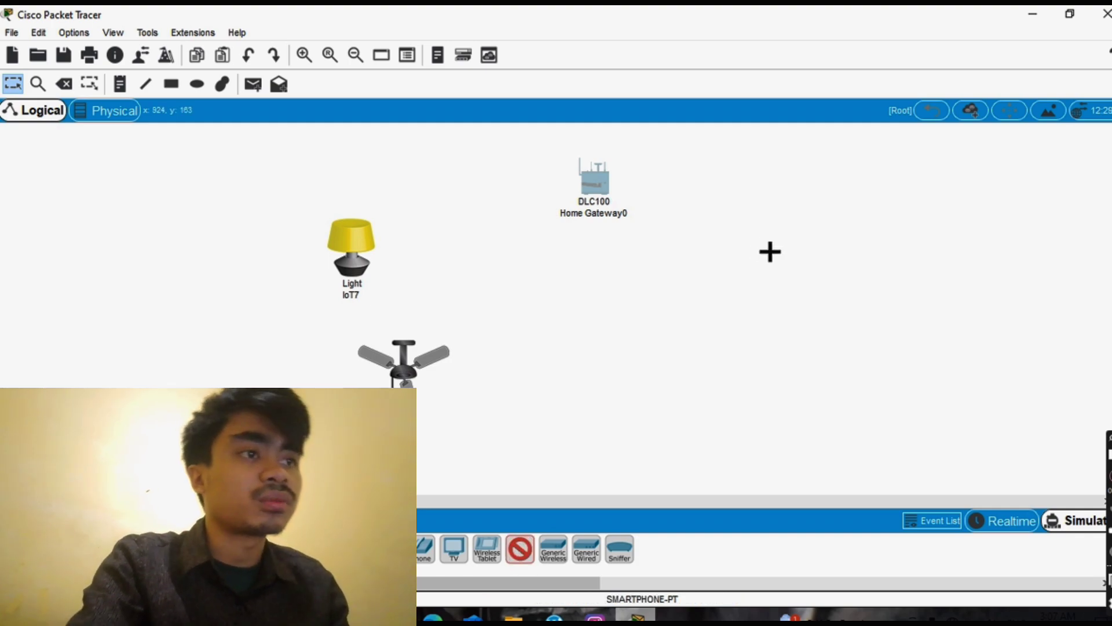
{"action": "left_click", "coordinate": [715, 290]}
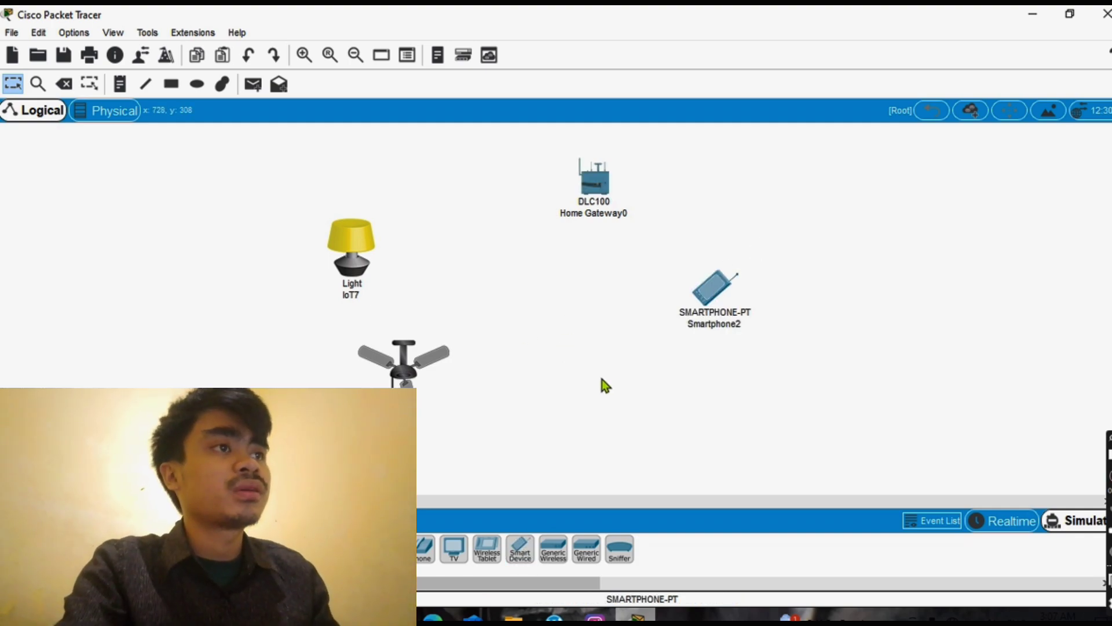
- Show the light's advanced settings and set its network adapter to the wireless PT-IOT-NM-1W
{"action": "left_click", "coordinate": [354, 282]}
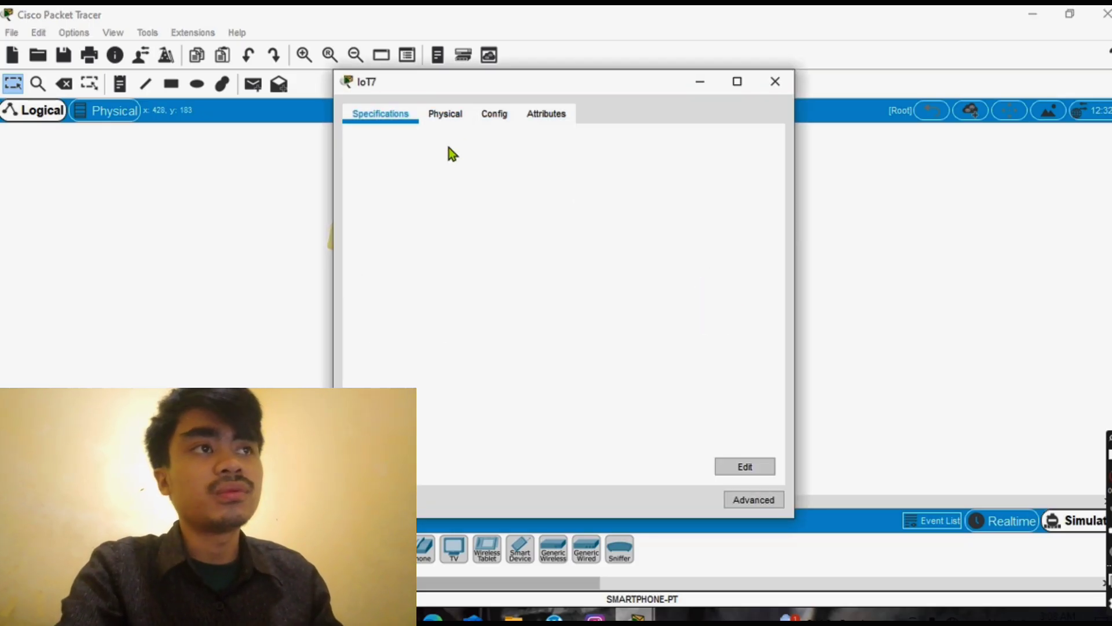
{"action": "left_click", "coordinate": [768, 502]}
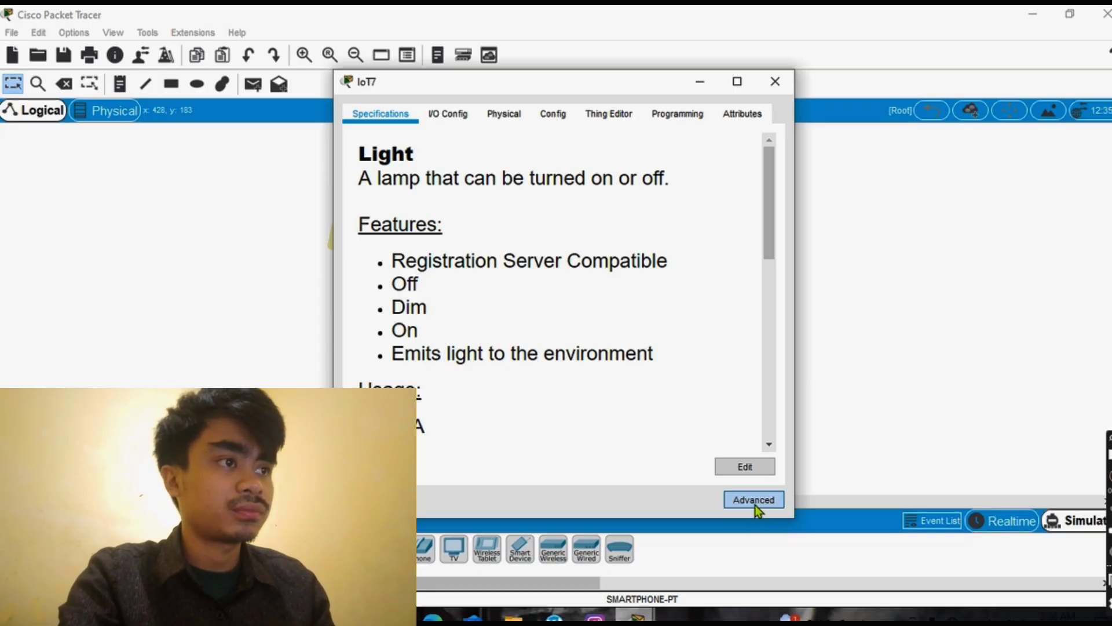
{"action": "left_click", "coordinate": [756, 506]}
{"action": "left_click", "coordinate": [757, 499]}
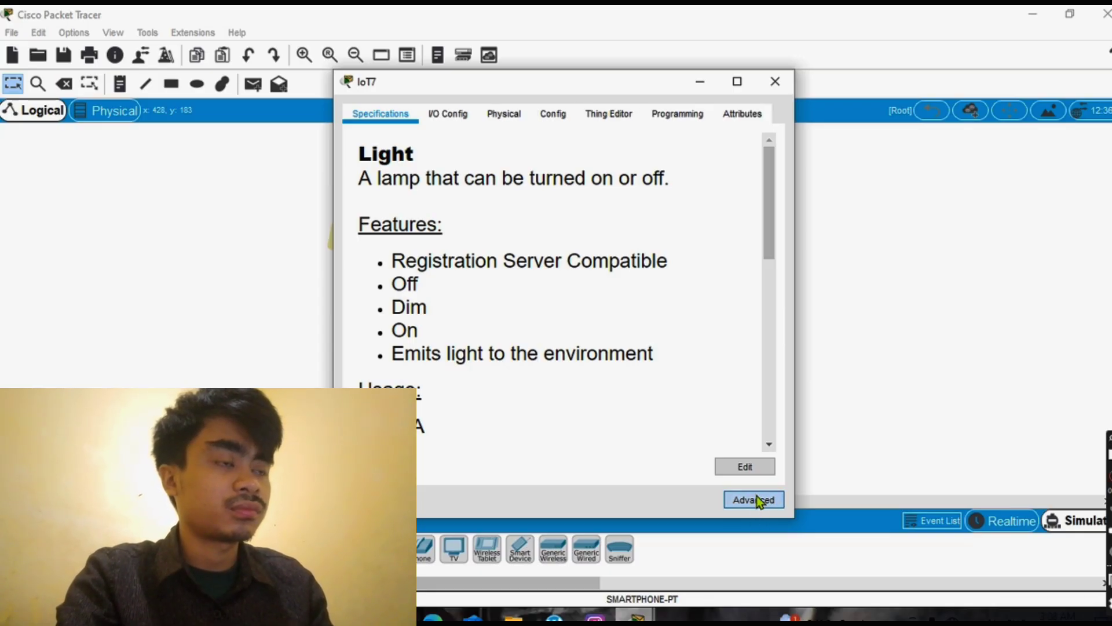
{"action": "left_click", "coordinate": [757, 498]}
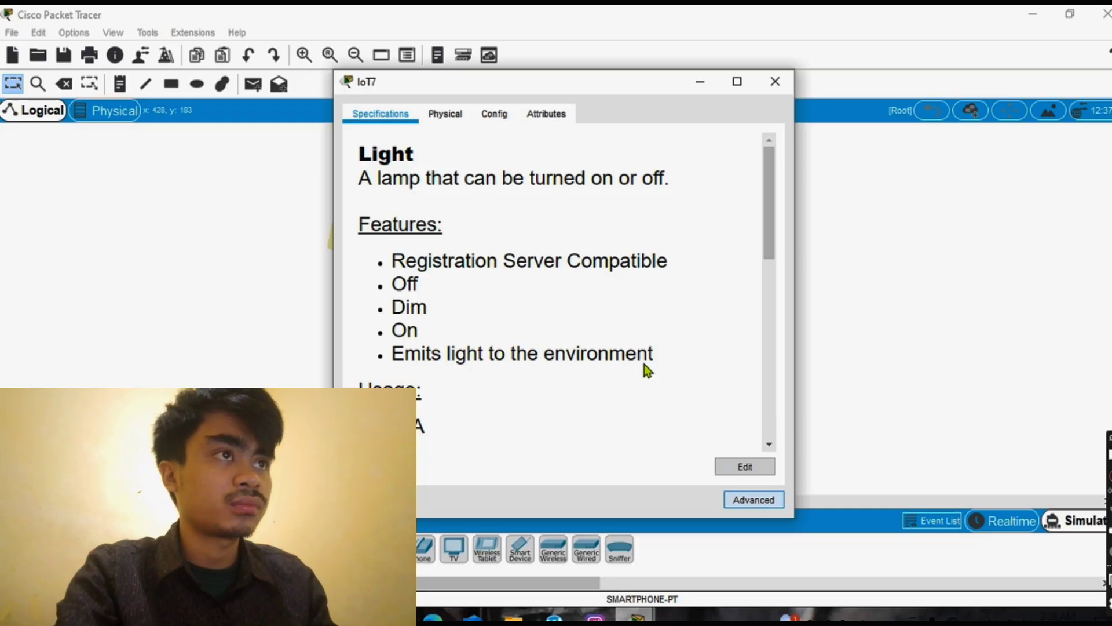
{"action": "left_click", "coordinate": [461, 120]}
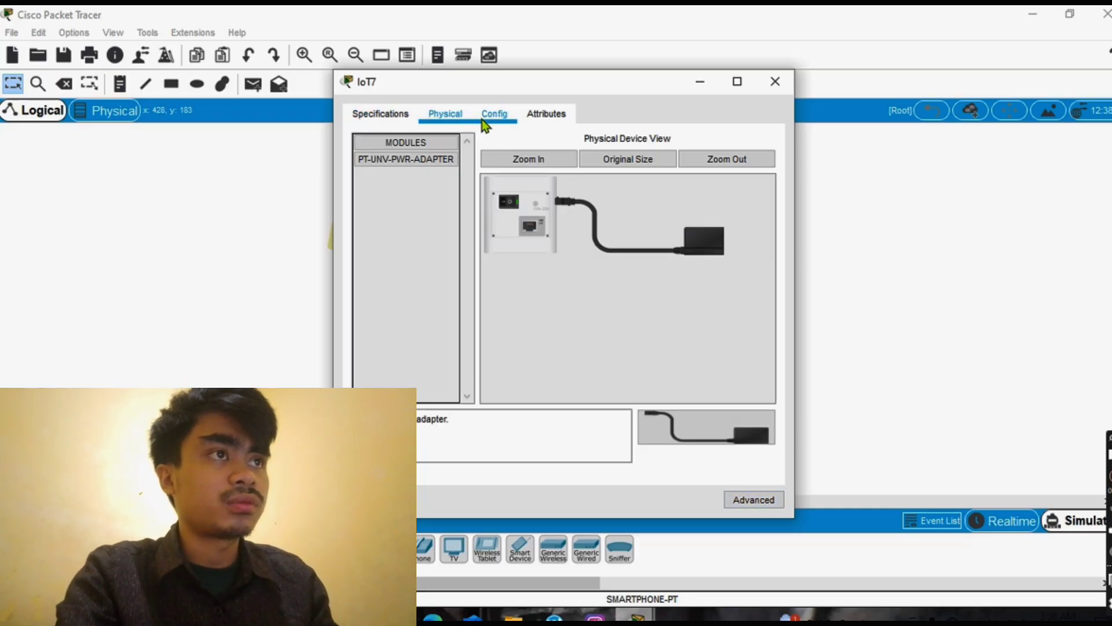
{"action": "left_click", "coordinate": [364, 119]}
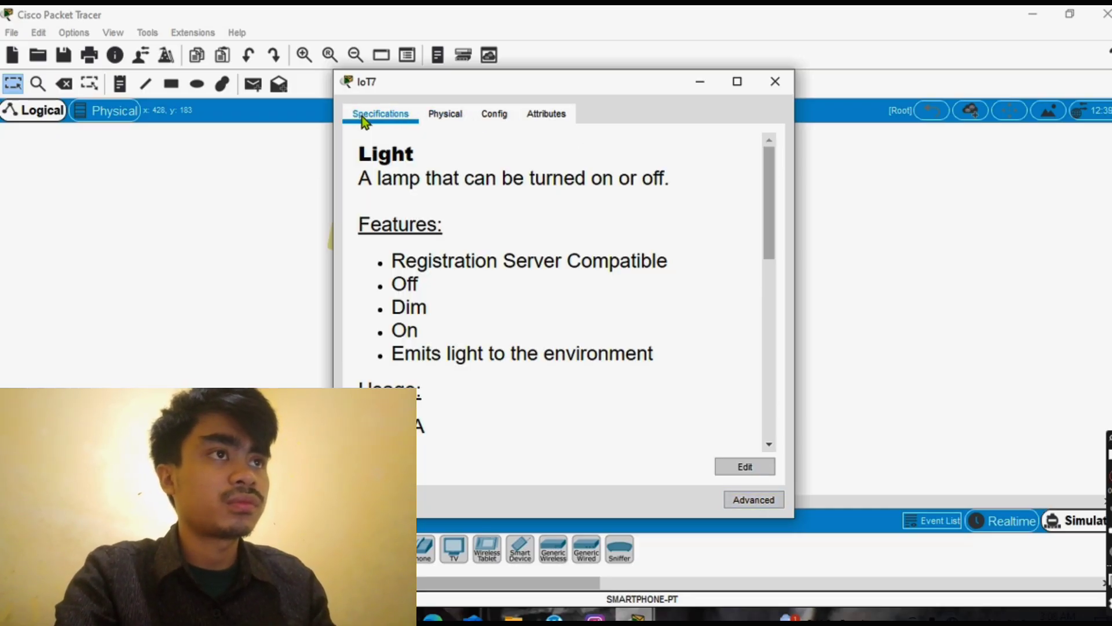
{"action": "left_click", "coordinate": [743, 501]}
{"action": "left_click", "coordinate": [460, 116]}
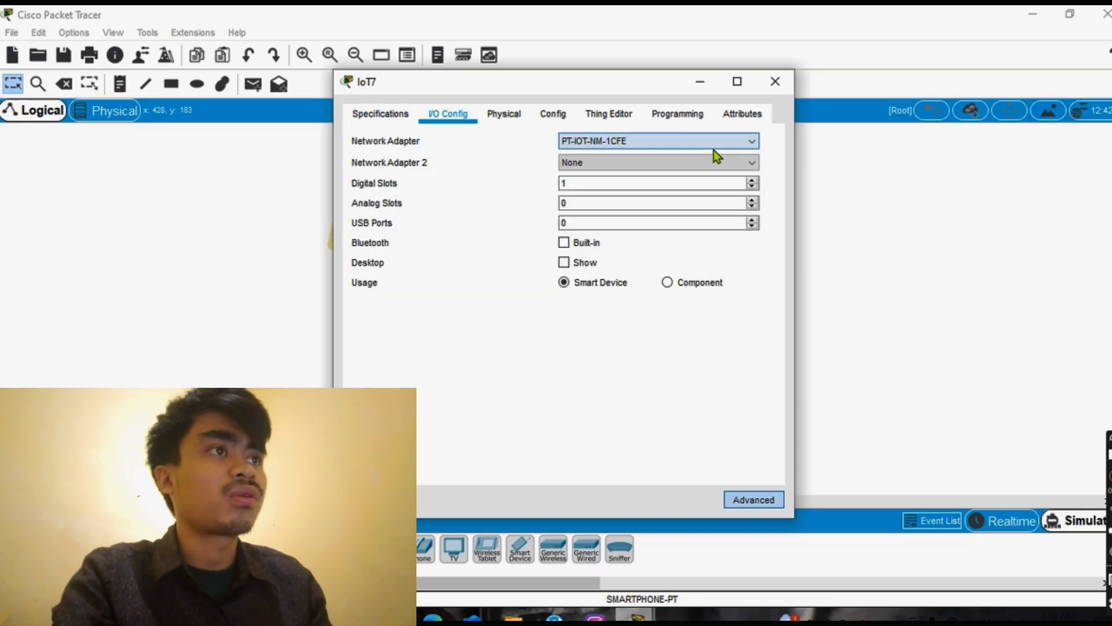
{"action": "left_click", "coordinate": [749, 141]}
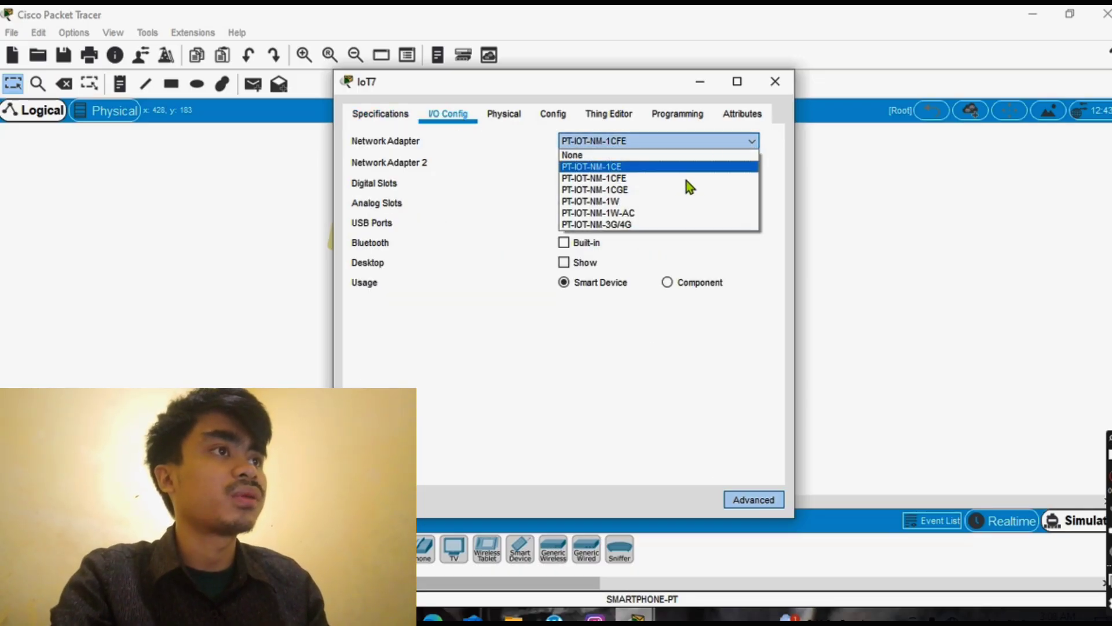
{"action": "left_click", "coordinate": [625, 204]}
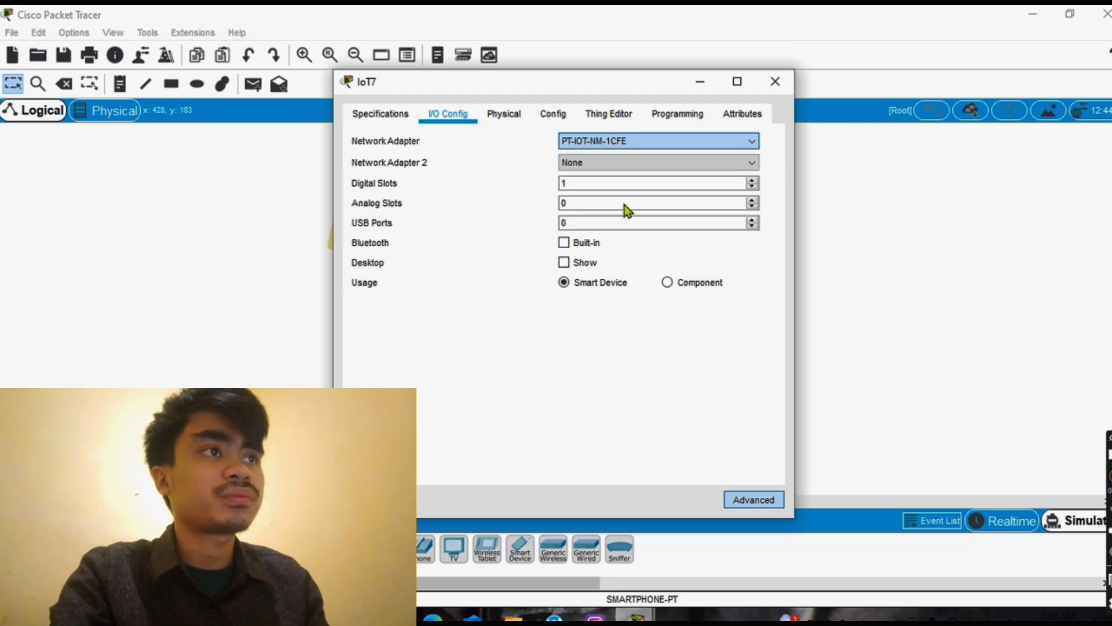
- Review the light's physical module and its Wireless0 interface, checking the SSID, authentication and IP configuration
{"action": "left_click", "coordinate": [502, 116]}
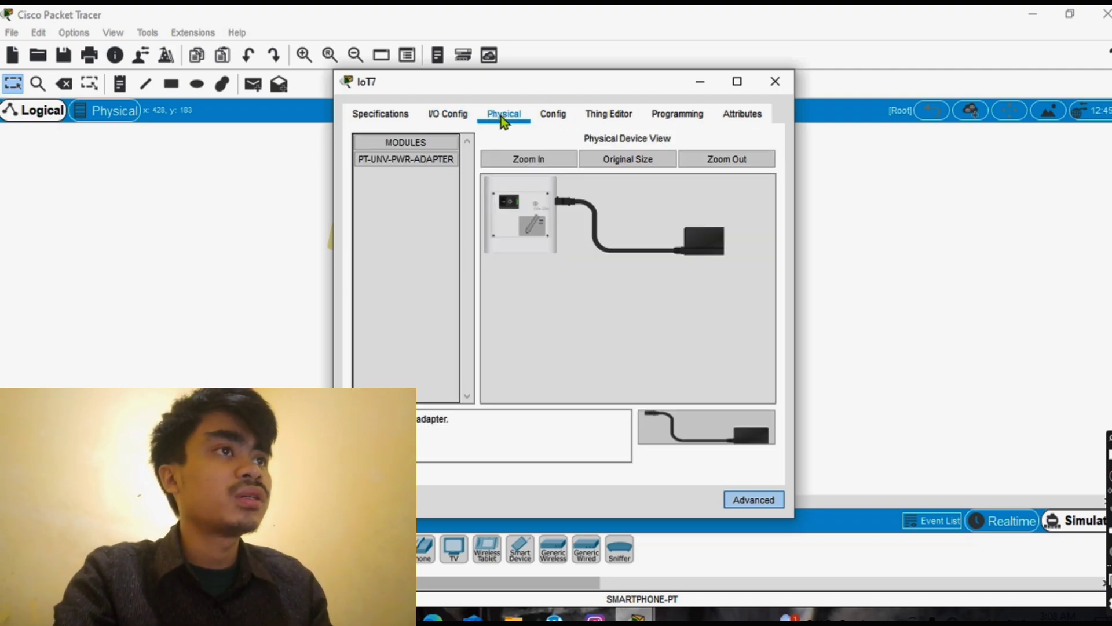
{"action": "left_click", "coordinate": [549, 116]}
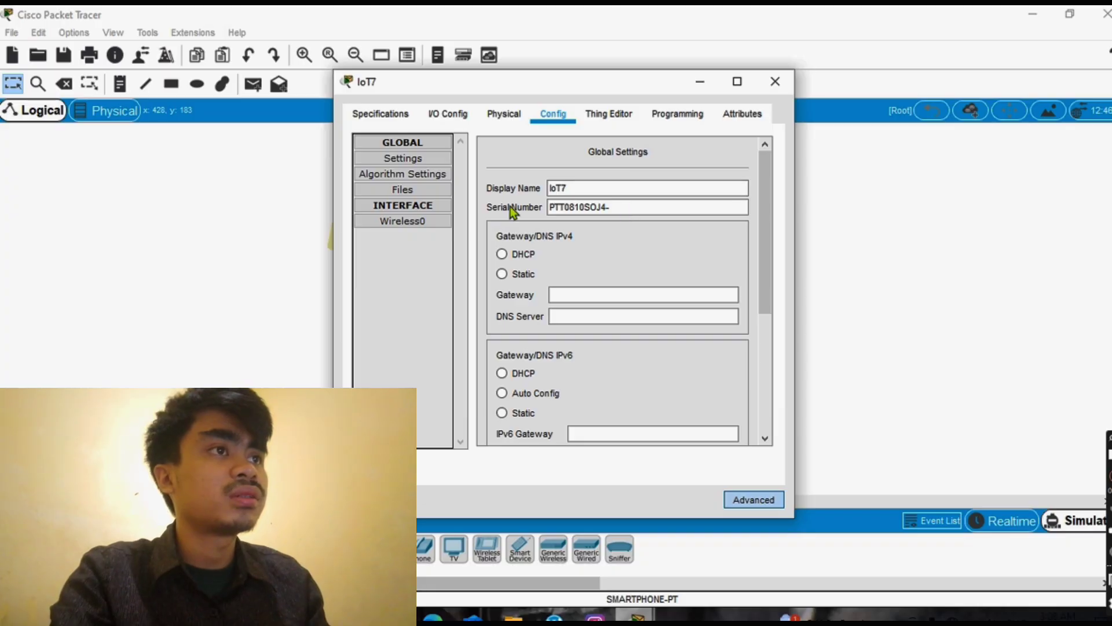
{"action": "left_click", "coordinate": [408, 222]}
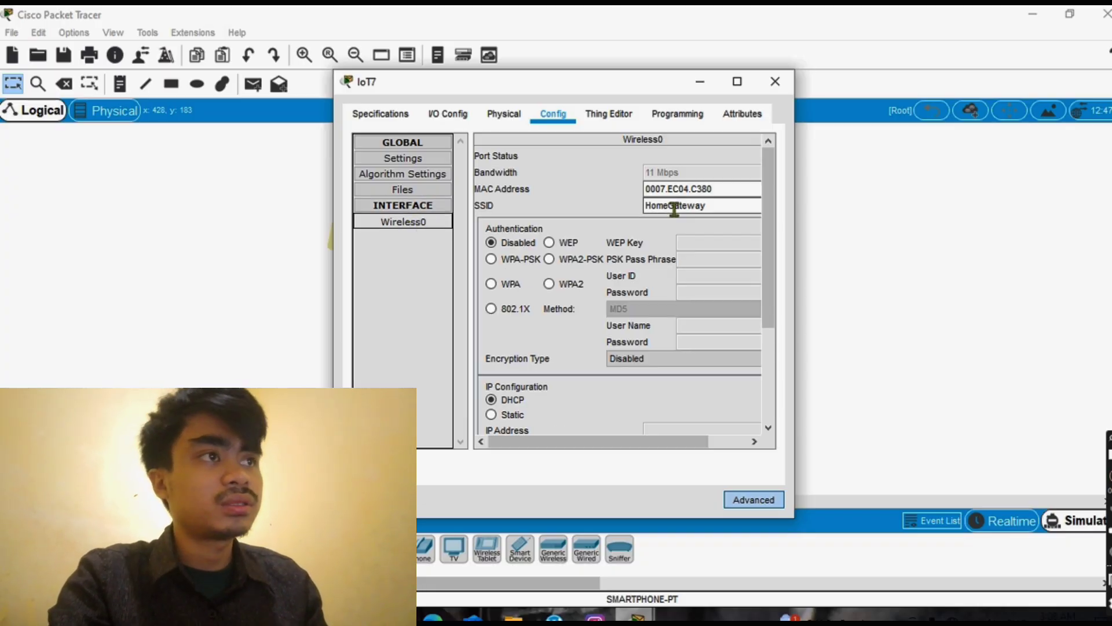
{"action": "scroll", "coordinate": [604, 291], "scroll_direction": "down", "scroll_amount": 3}
{"action": "scroll", "coordinate": [604, 291], "scroll_direction": "up", "scroll_amount": 3}
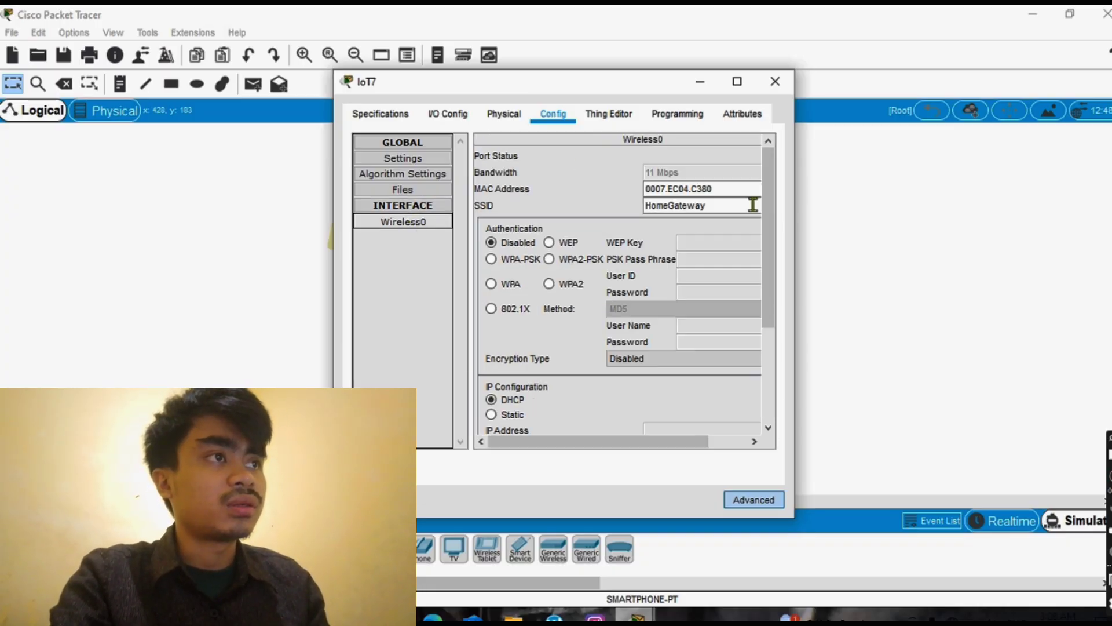
{"action": "left_click", "coordinate": [744, 204]}
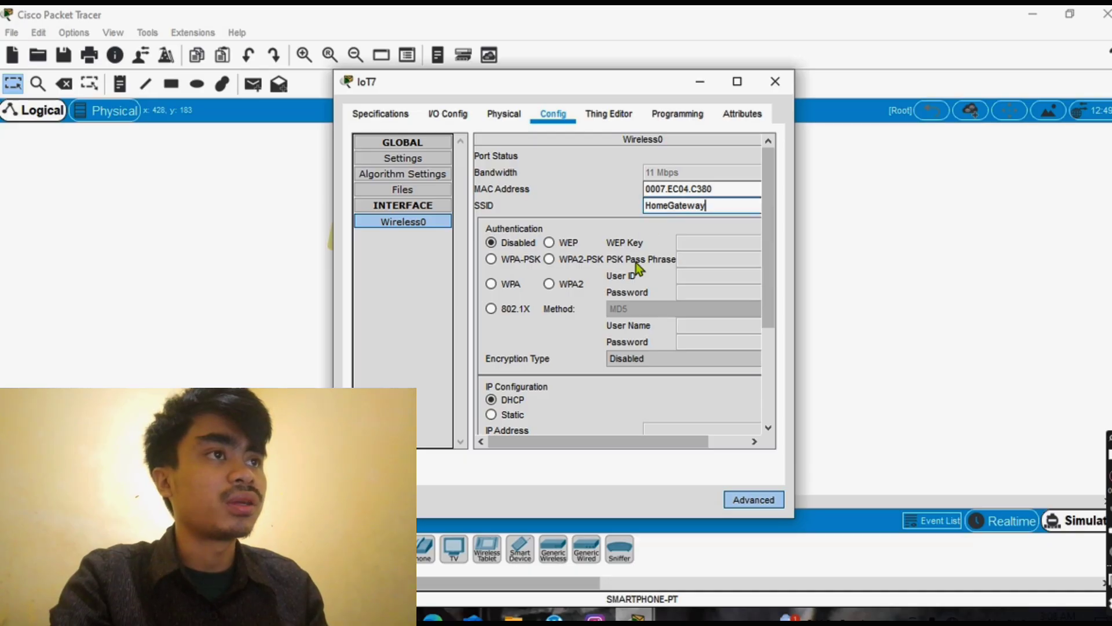
{"action": "scroll", "coordinate": [635, 270], "scroll_direction": "down", "scroll_amount": 5}
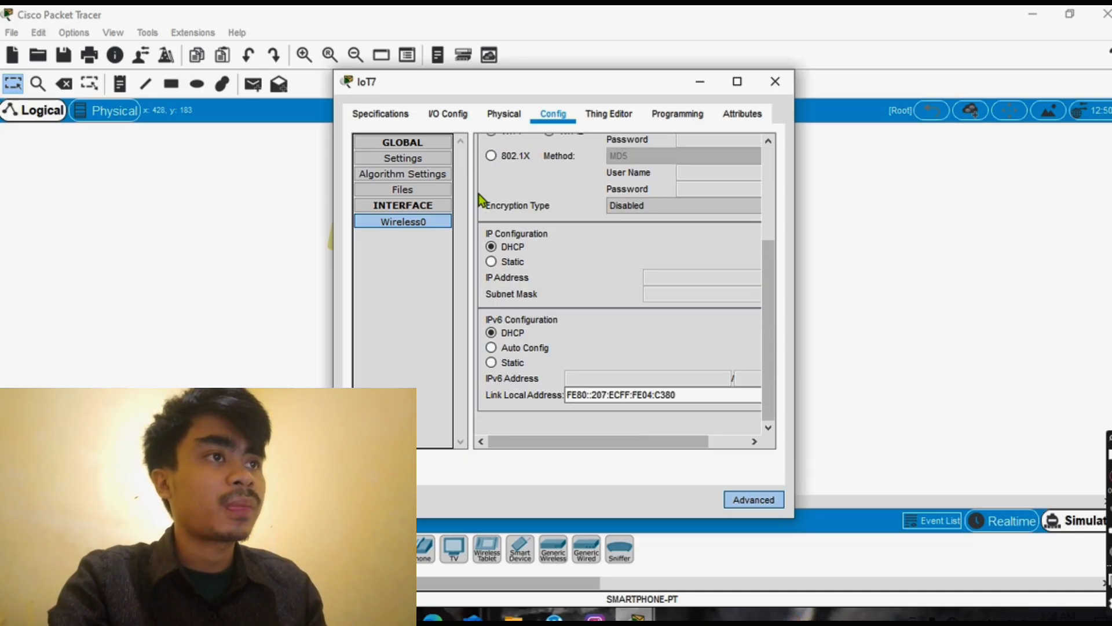
- Set the light's IoT server to Home Gateway in its global settings and close its configuration
{"action": "left_click", "coordinate": [438, 160]}
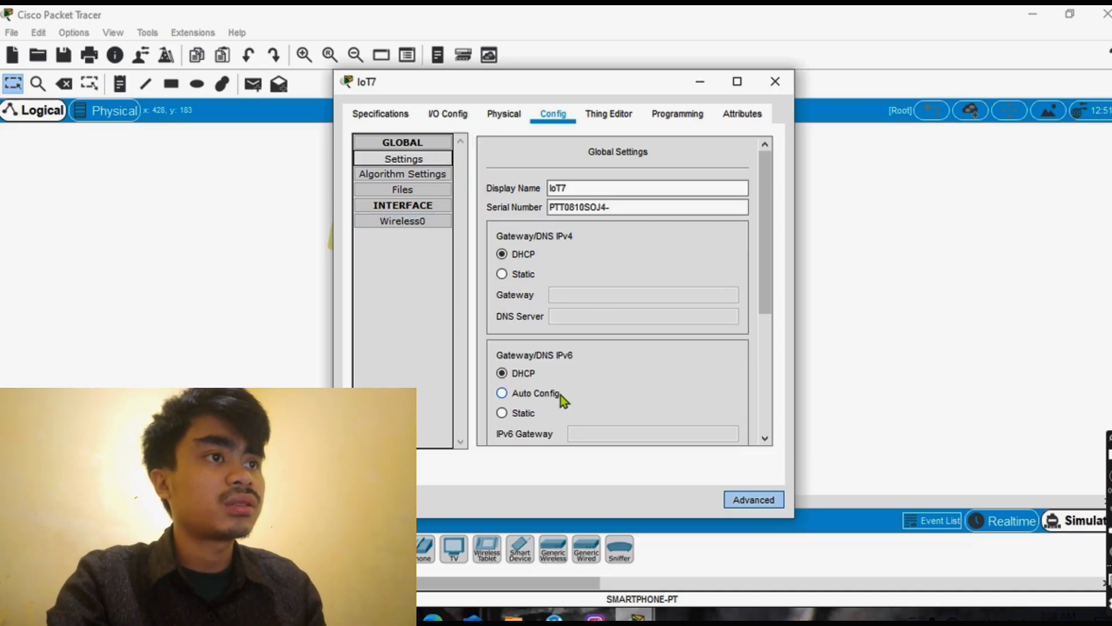
{"action": "scroll", "coordinate": [561, 395], "scroll_direction": "down", "scroll_amount": 5}
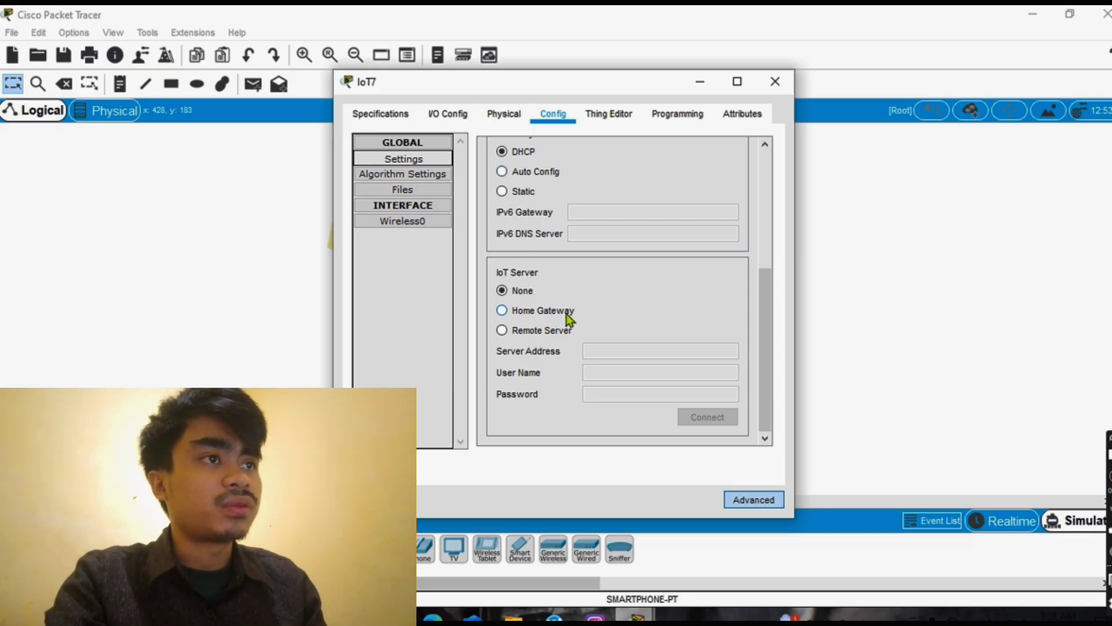
{"action": "left_click", "coordinate": [548, 312]}
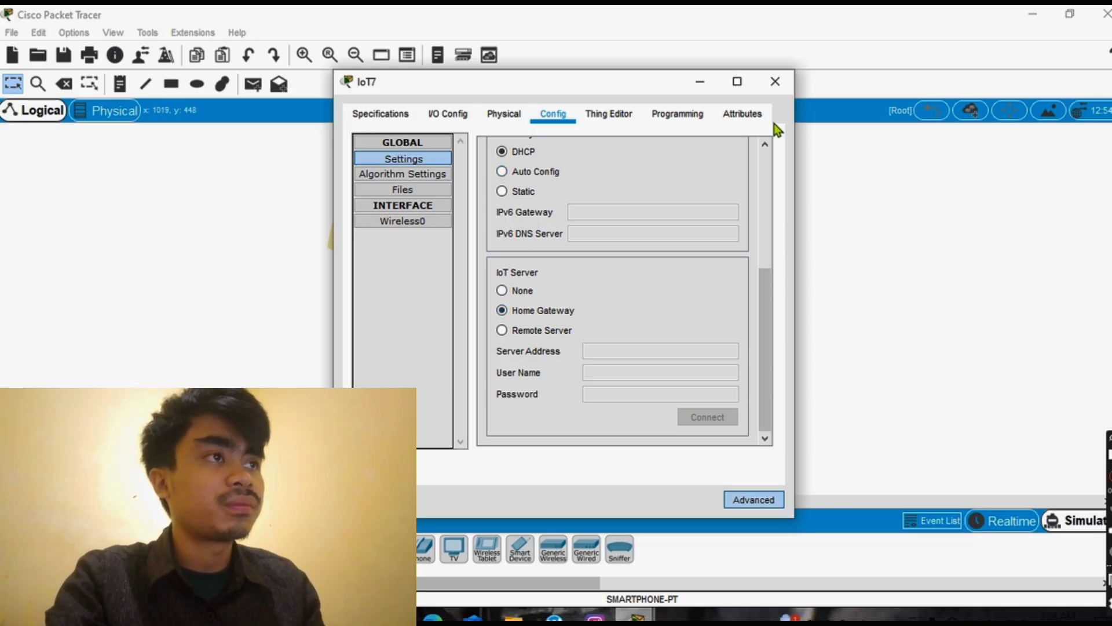
{"action": "left_click", "coordinate": [776, 83]}
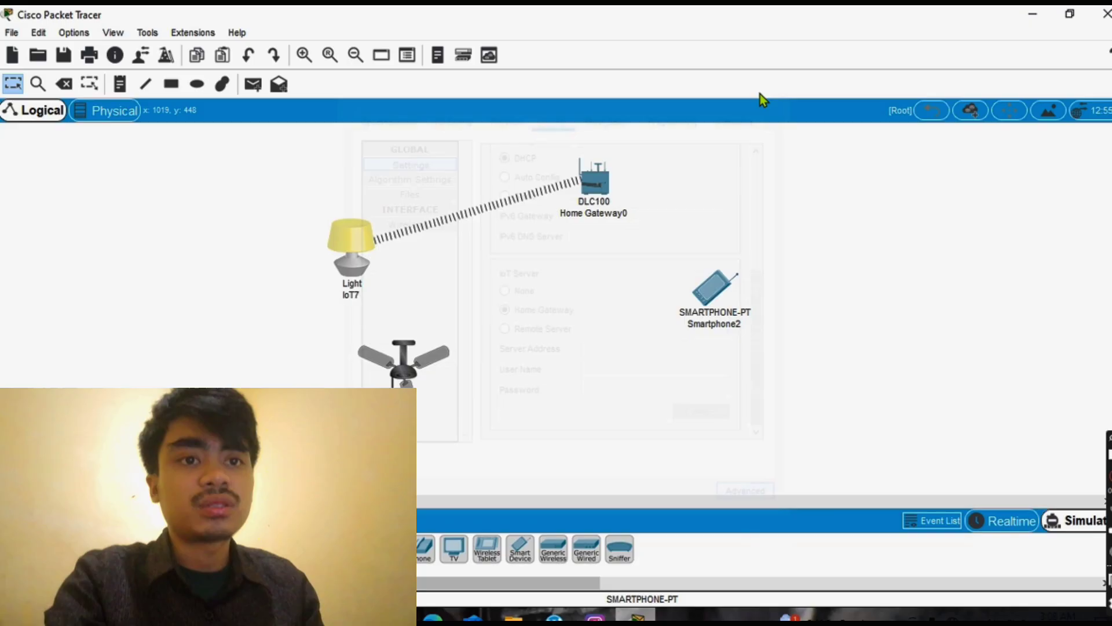
- Show the ceiling fan's advanced settings and set its network adapter to PT-IOT-NM-1W
{"action": "left_click", "coordinate": [414, 384]}
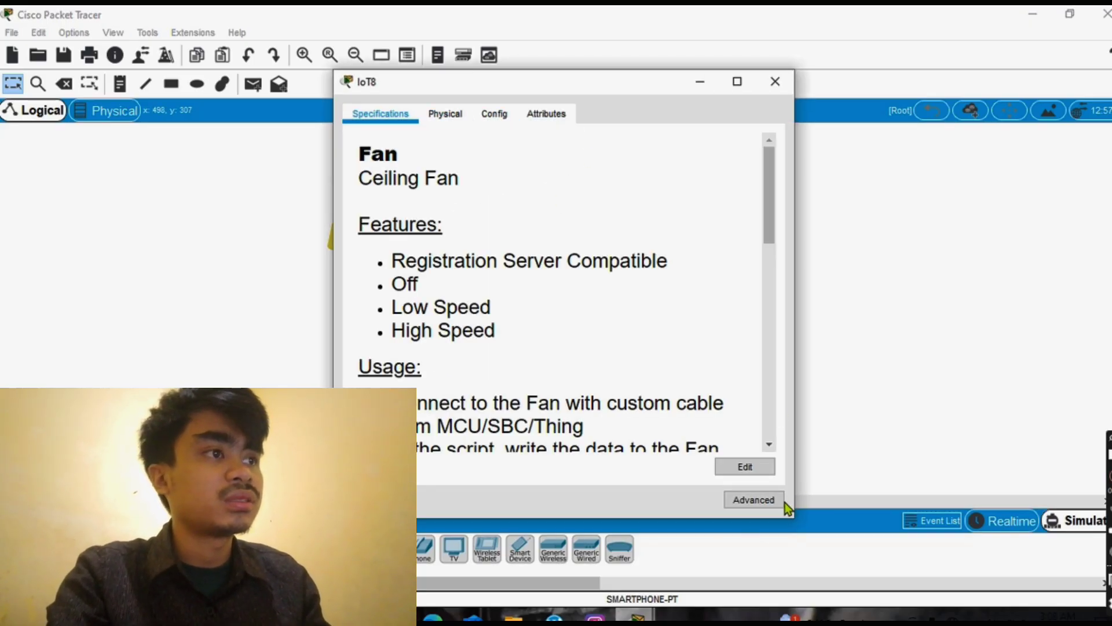
{"action": "left_click", "coordinate": [753, 500]}
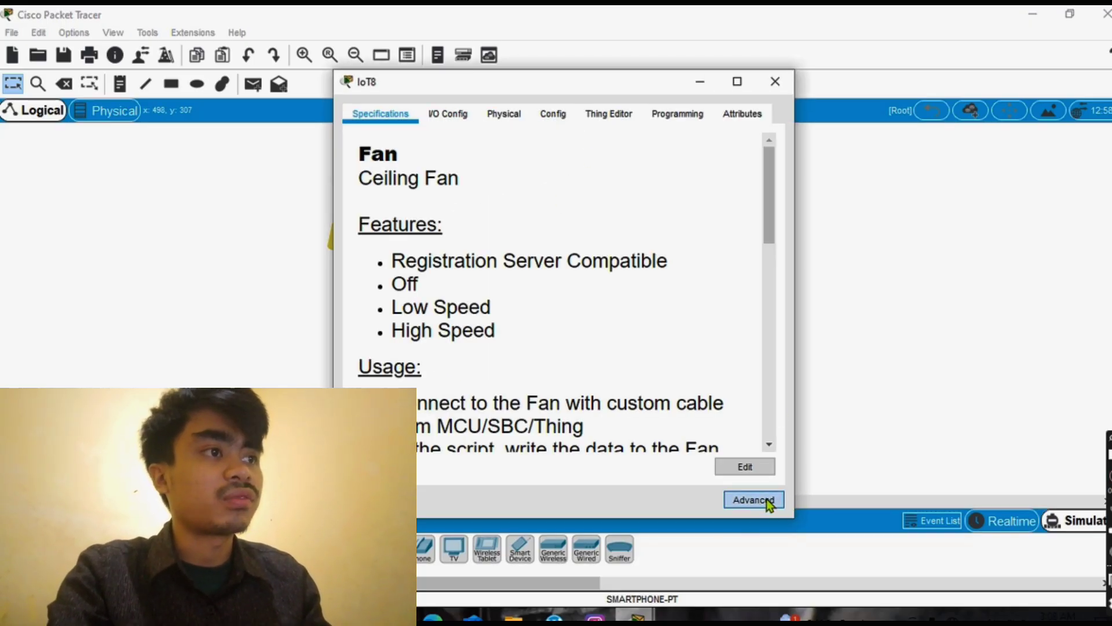
{"action": "left_click", "coordinate": [451, 116]}
{"action": "left_click", "coordinate": [610, 143]}
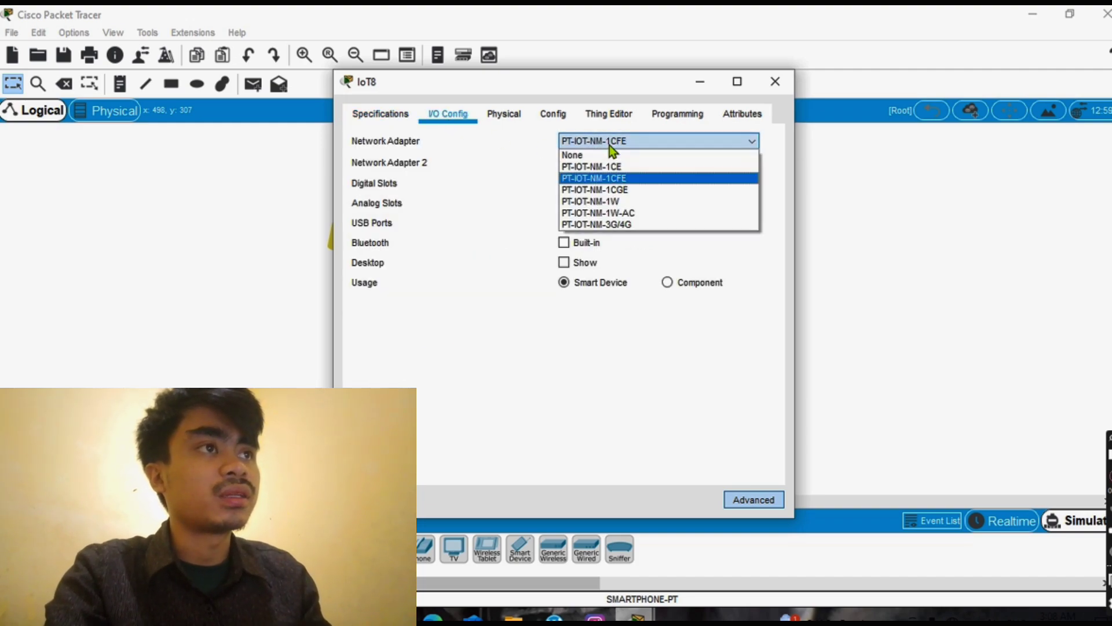
{"action": "left_click", "coordinate": [615, 201]}
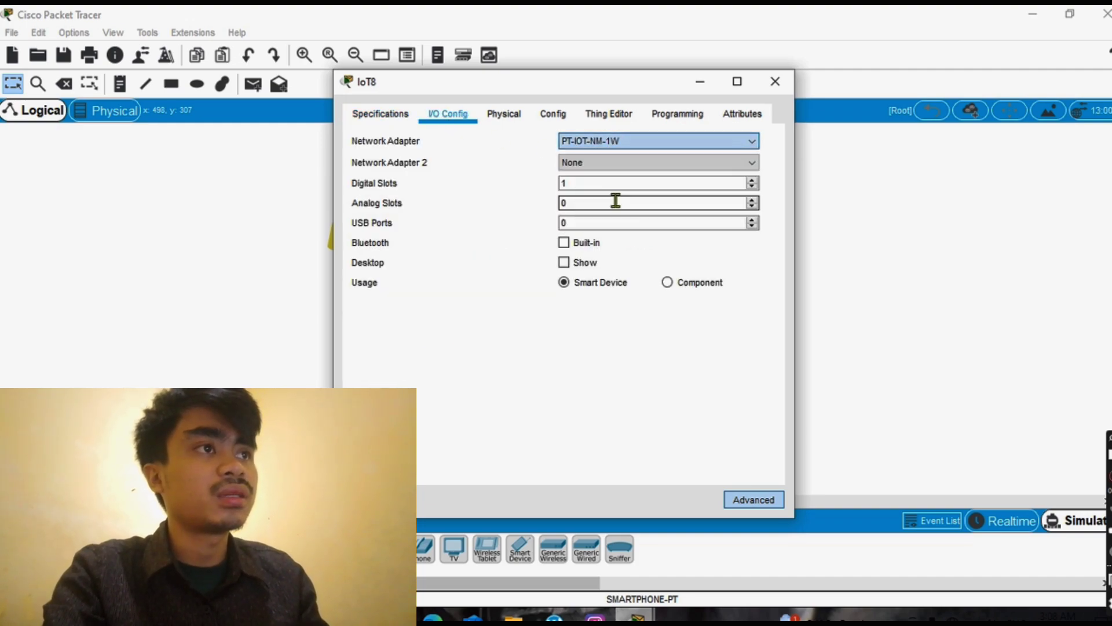
- Set the ceiling fan's IoT server to Home Gateway in its global settings
{"action": "left_click", "coordinate": [506, 120]}
{"action": "left_click", "coordinate": [551, 118]}
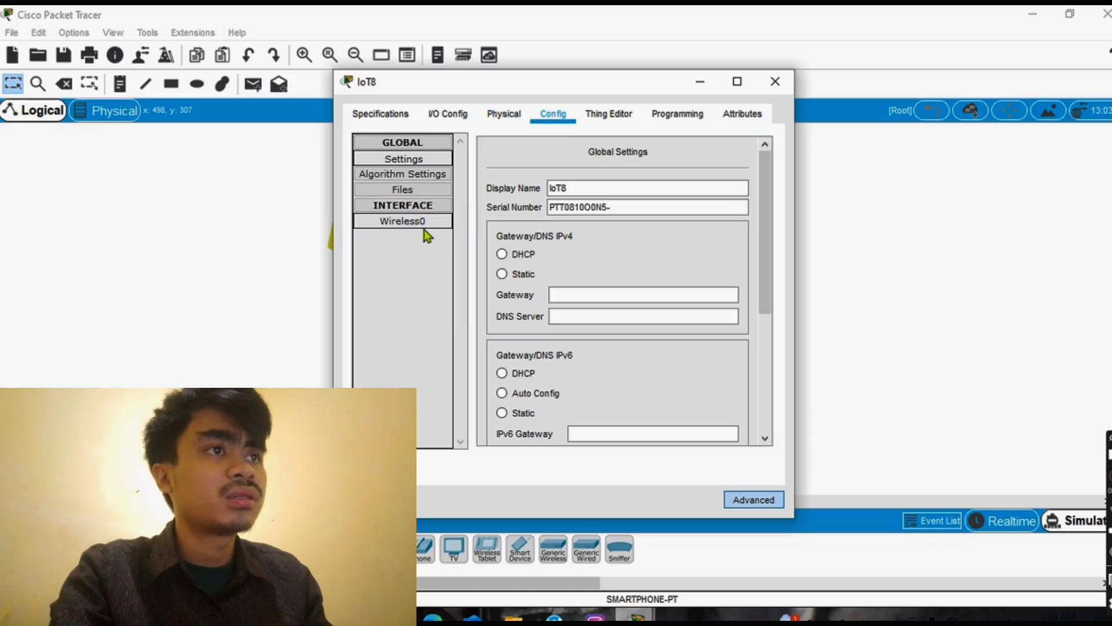
{"action": "scroll", "coordinate": [615, 352], "scroll_direction": "down", "scroll_amount": 4}
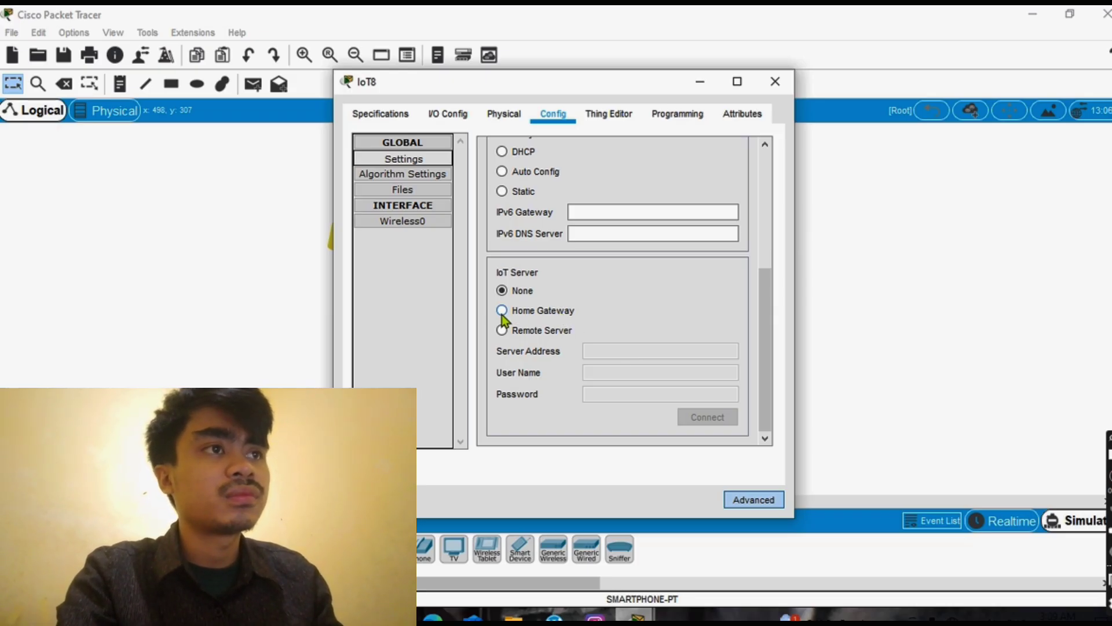
{"action": "left_click", "coordinate": [534, 310]}
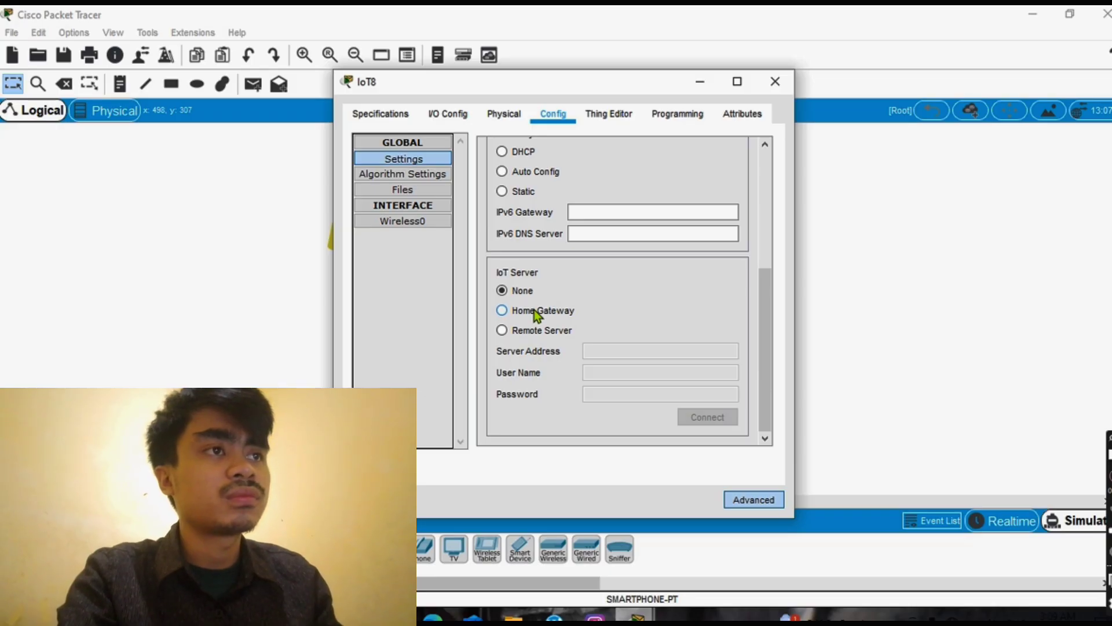
- Review the ceiling fan's Wireless0 SSID, authentication and IP configuration, and close its configuration window
{"action": "left_click", "coordinate": [445, 225]}
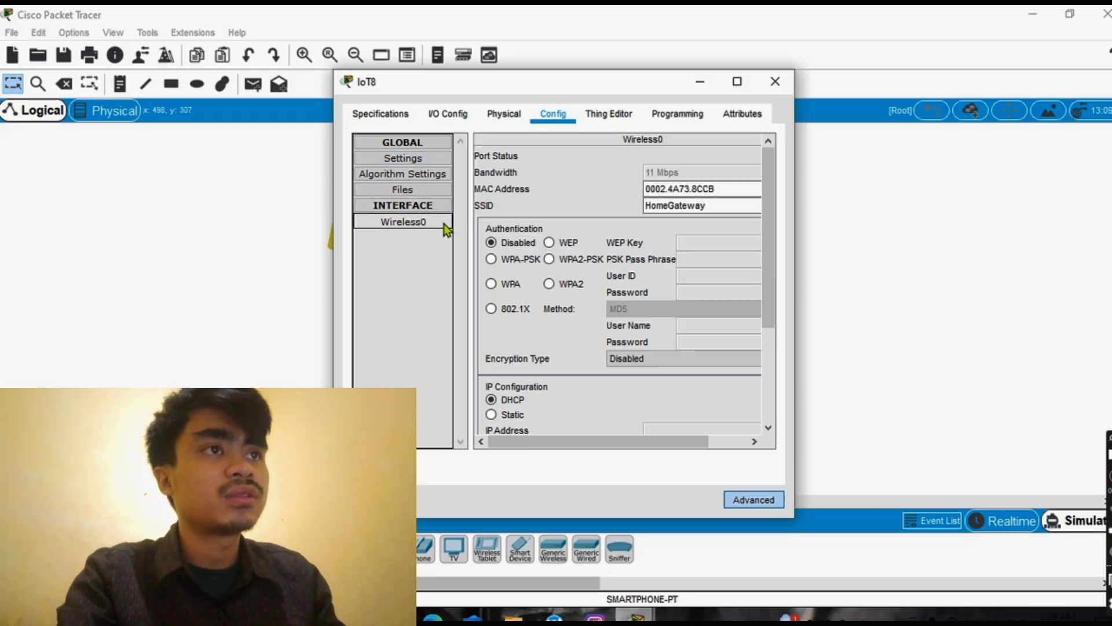
{"action": "left_click", "coordinate": [708, 206]}
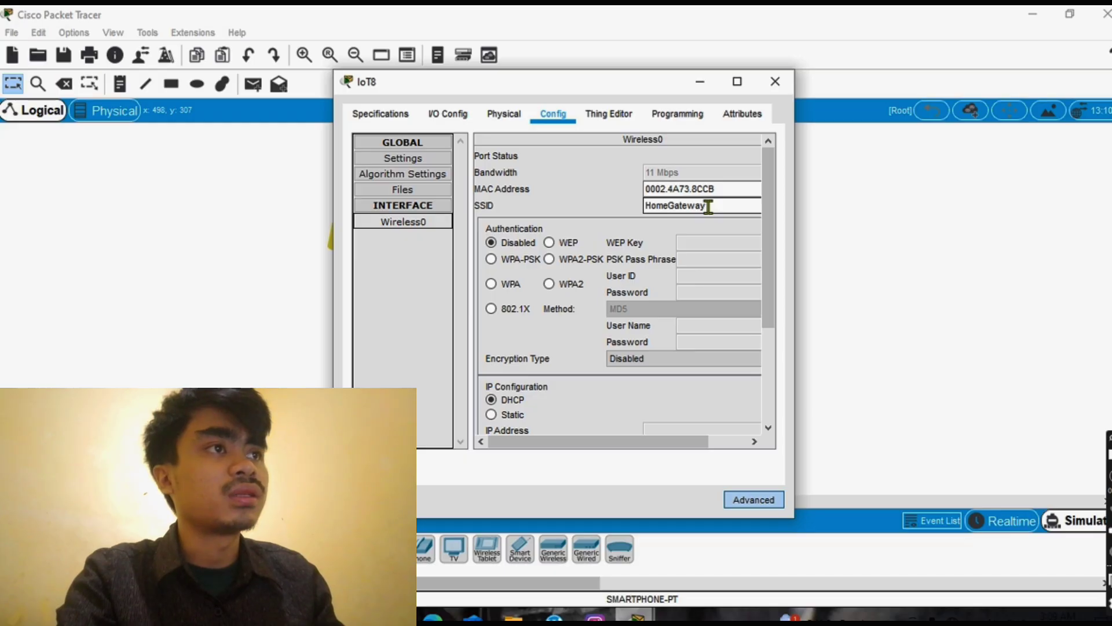
{"action": "scroll", "coordinate": [708, 206], "scroll_direction": "down", "scroll_amount": 3}
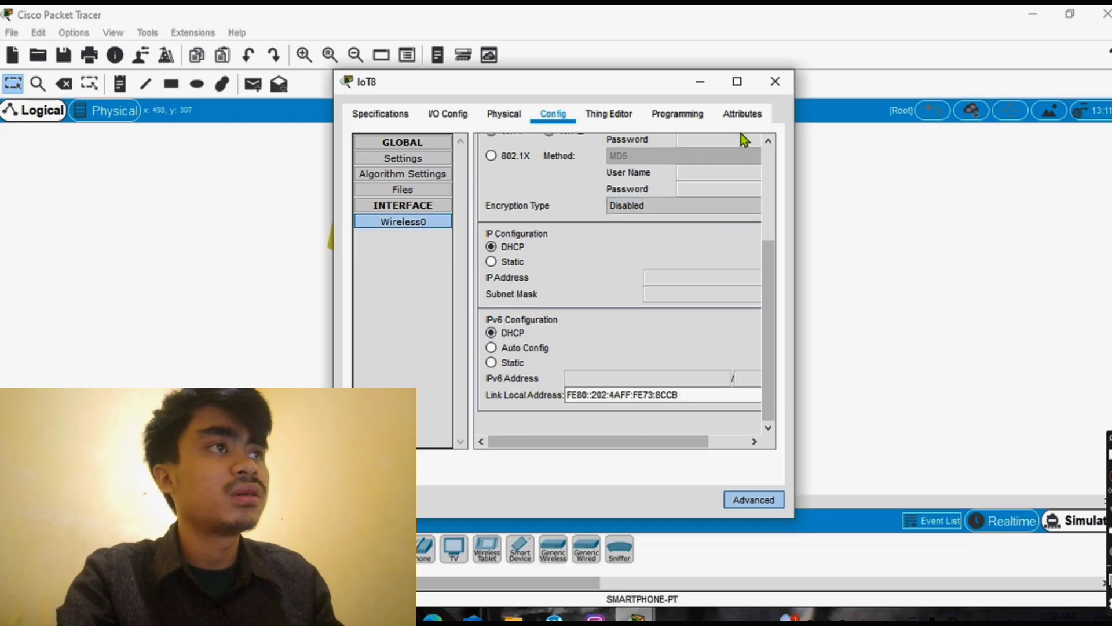
{"action": "left_click", "coordinate": [754, 117]}
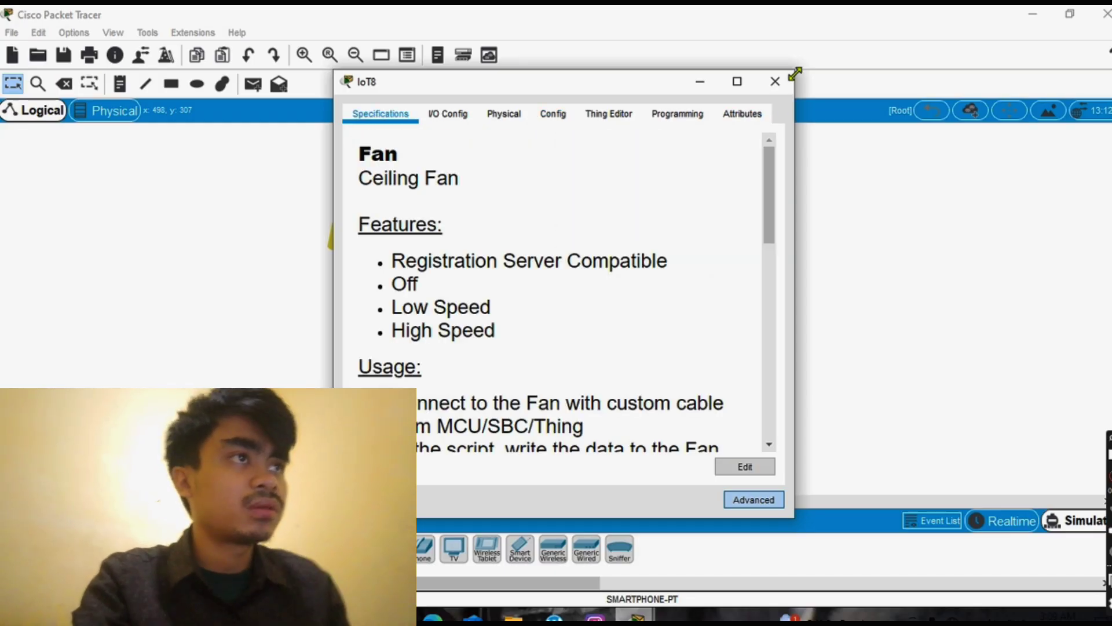
{"action": "left_click", "coordinate": [776, 83]}
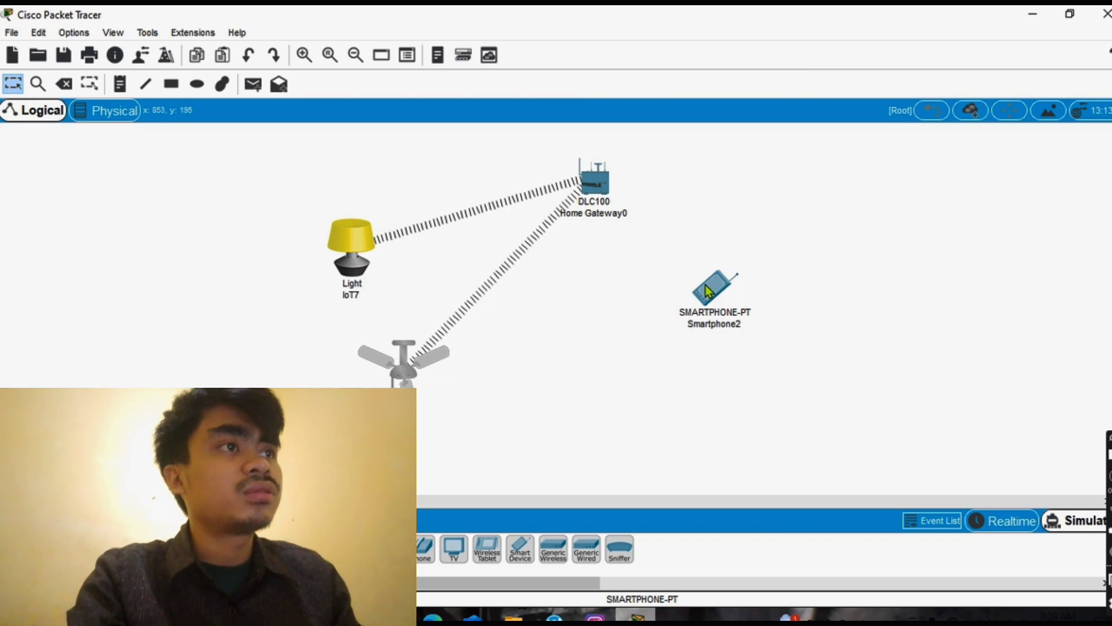
- Set the SSID of the smartphone's Wireless0 interface to HomeGateway
{"action": "left_click", "coordinate": [708, 291]}
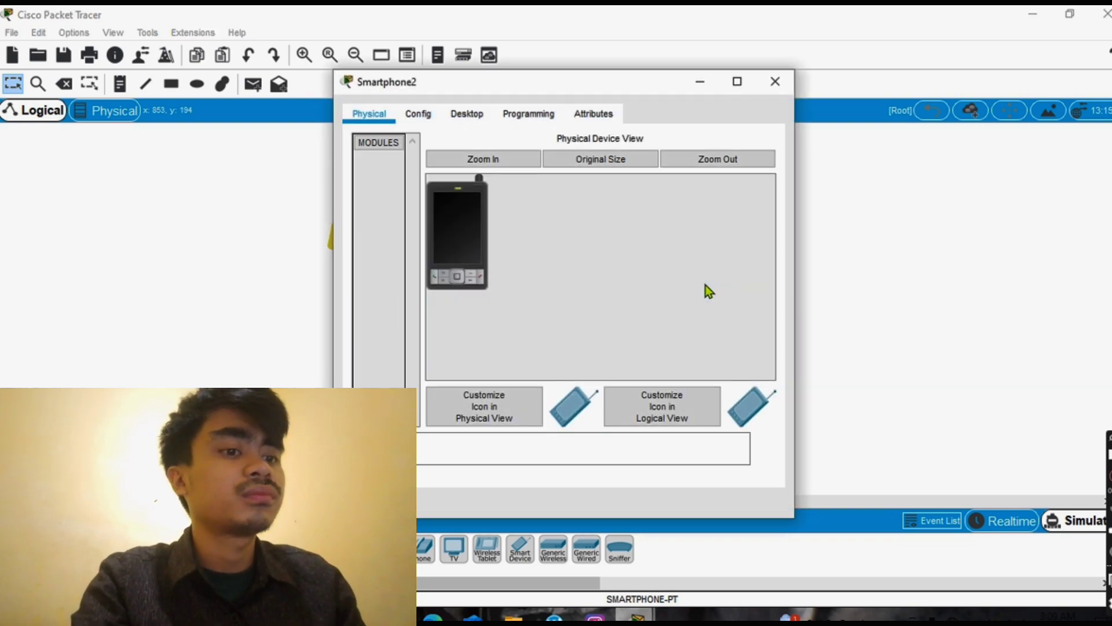
{"action": "left_click", "coordinate": [418, 112]}
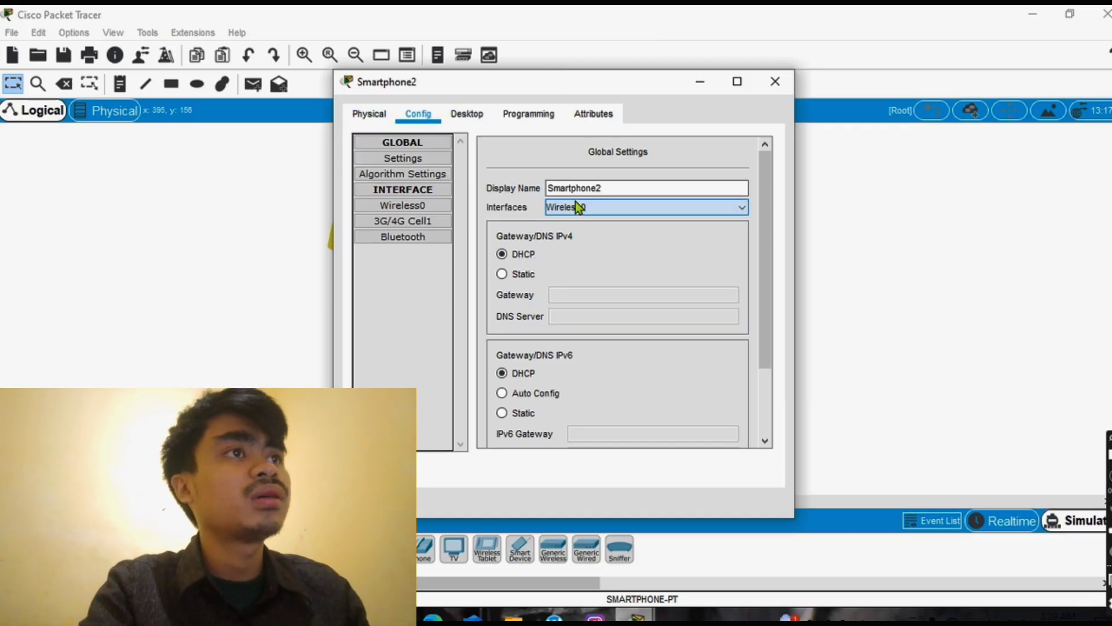
{"action": "left_click", "coordinate": [435, 206]}
{"action": "left_click", "coordinate": [708, 207]}
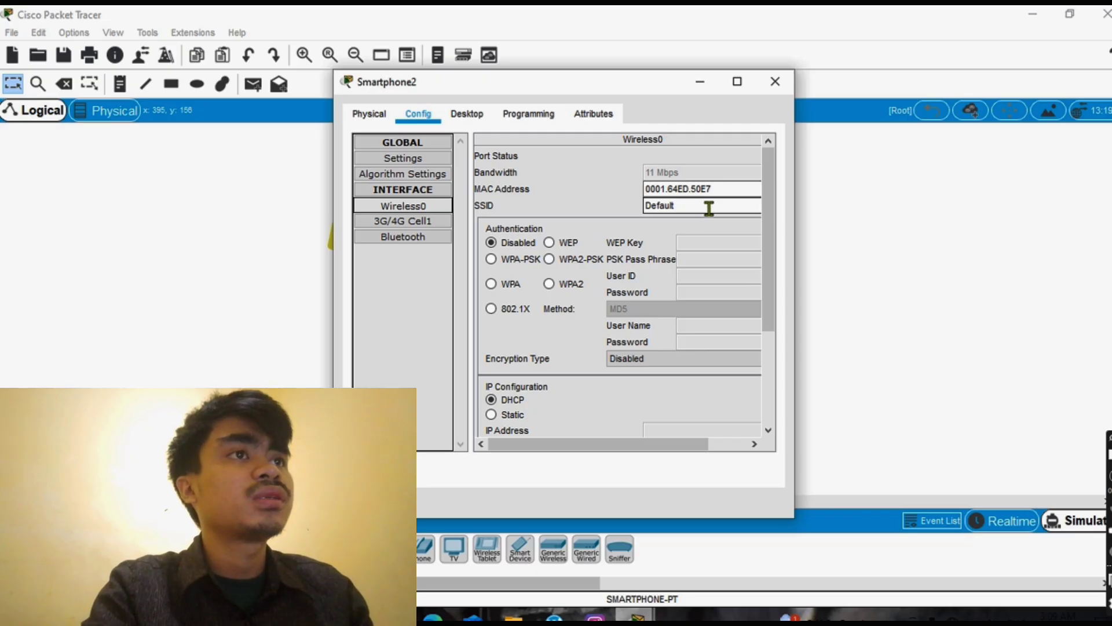
{"action": "key", "text": "BackSpace"}
{"action": "key", "text": "BackSpace"}
{"action": "key", "text": "BackSpace"}
{"action": "key", "text": "BackSpace"}
{"action": "key", "text": "BackSpace"}
{"action": "key", "text": "BackSpace"}
{"action": "key", "text": "BackSpace"}
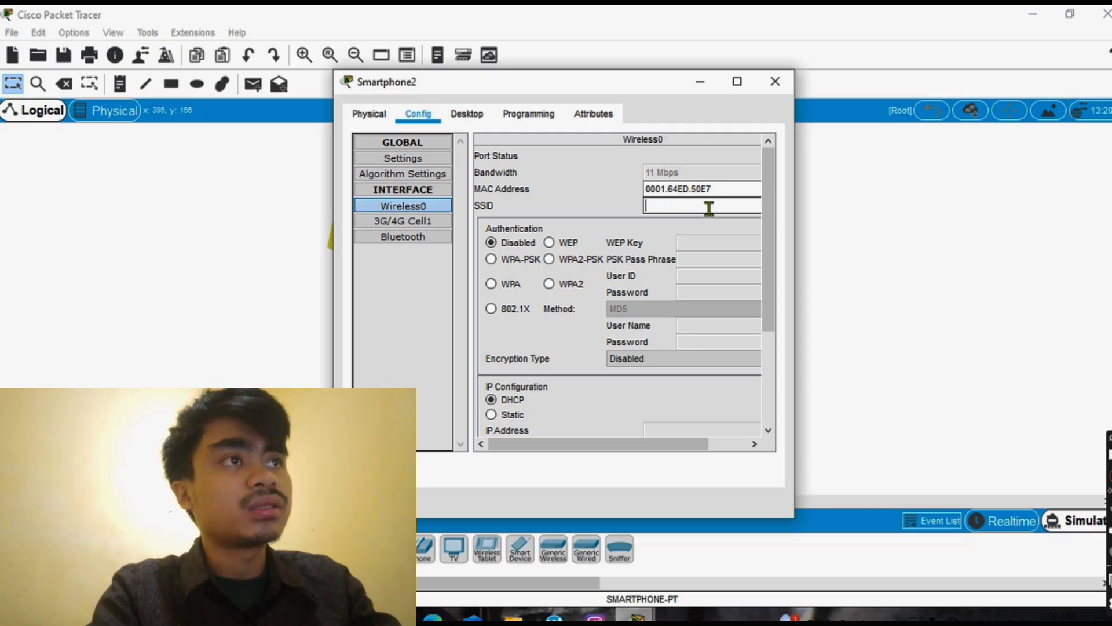
{"action": "type", "text": "H"}
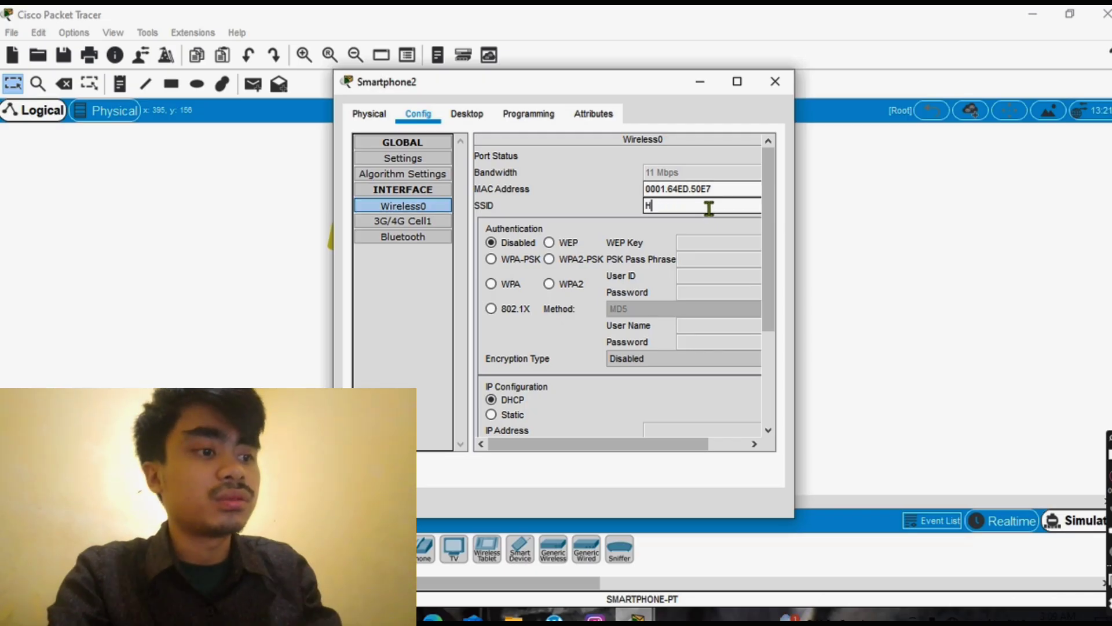
{"action": "type", "text": "ome"}
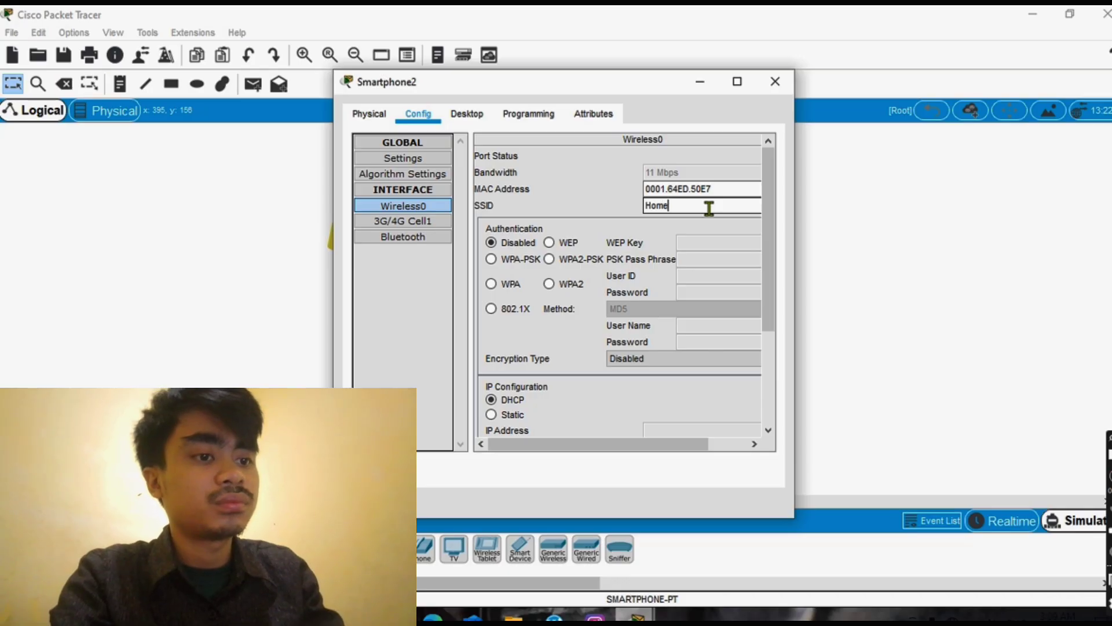
{"action": "type", "text": "G"}
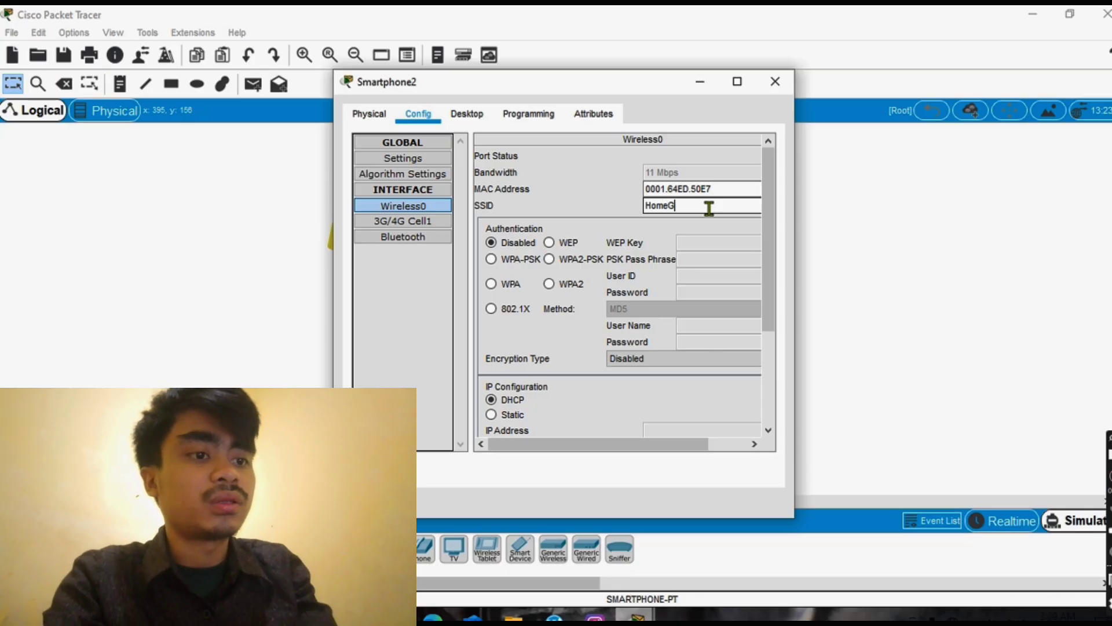
{"action": "type", "text": "ate"}
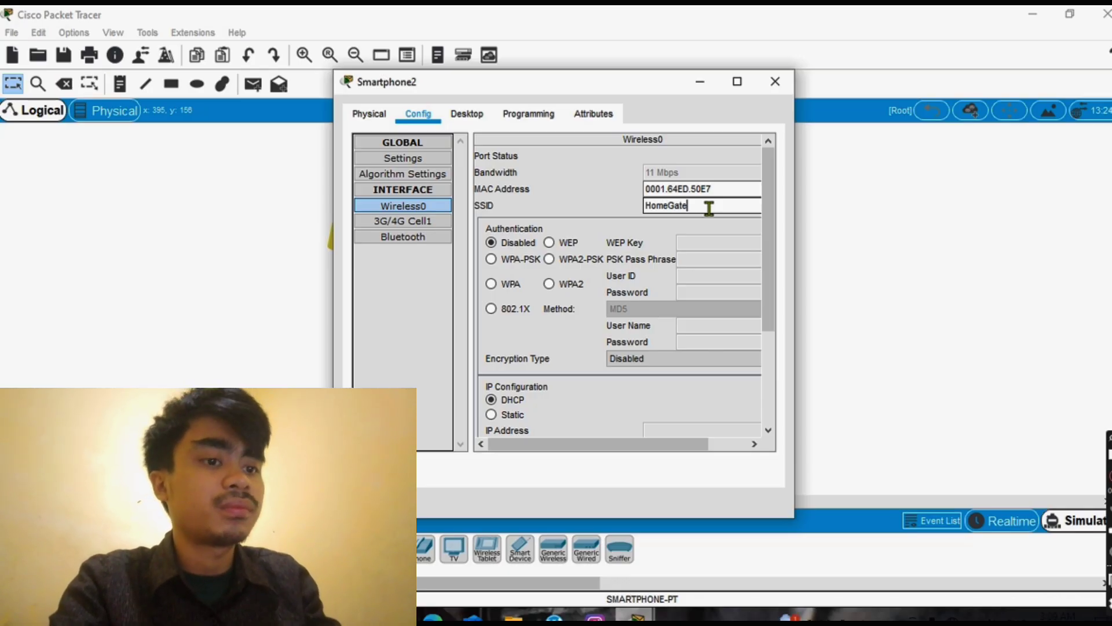
{"action": "type", "text": "way"}
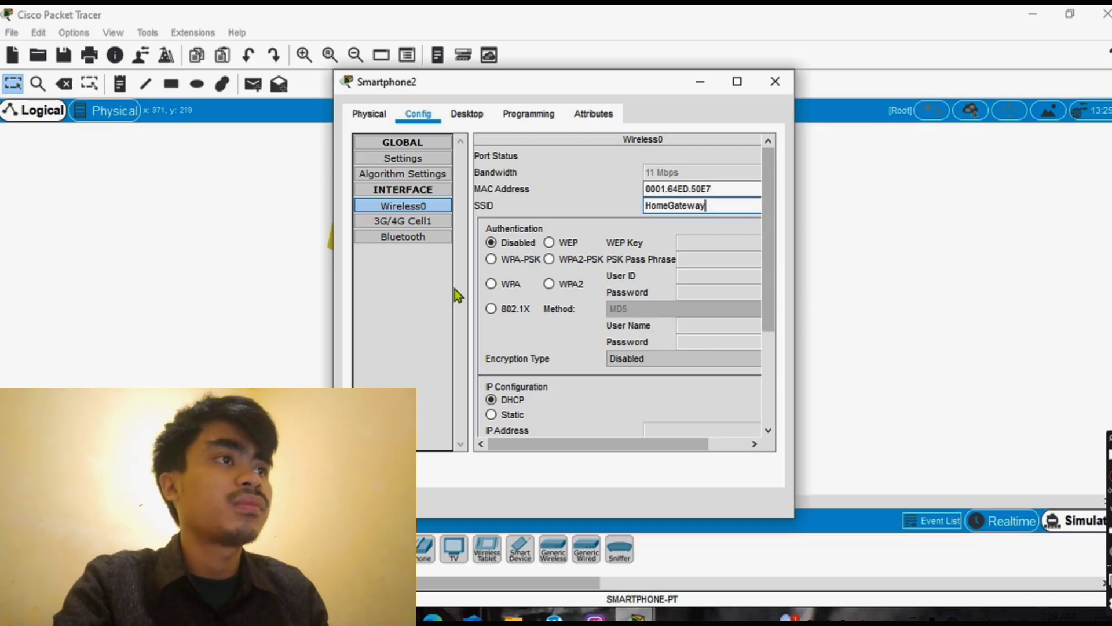
{"action": "scroll", "coordinate": [621, 331], "scroll_direction": "down", "scroll_amount": 2}
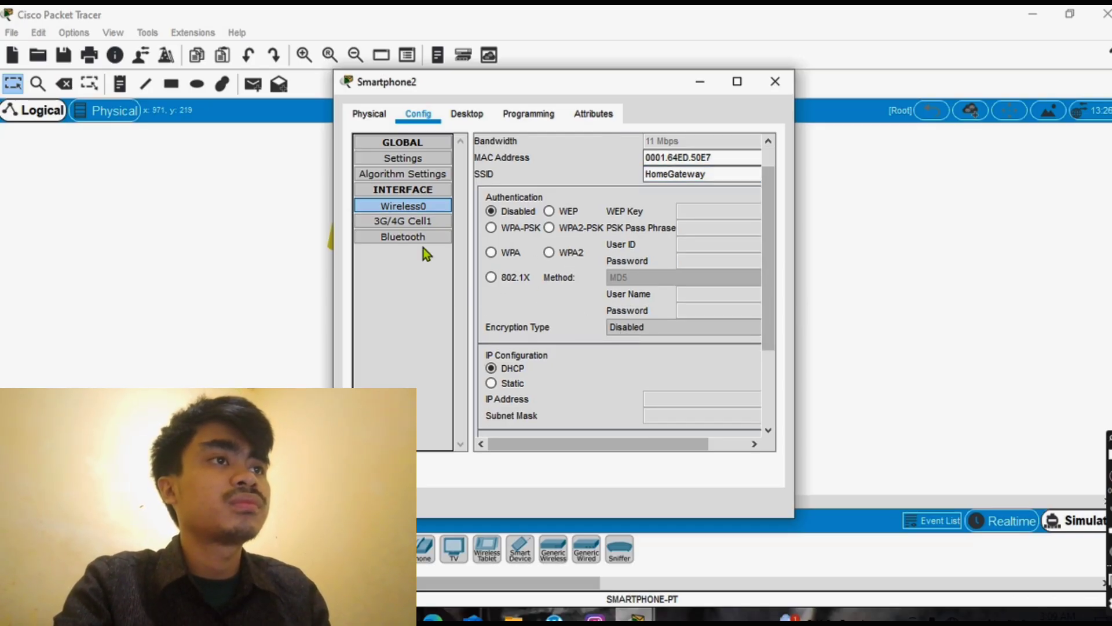
- Review the smartphone's global gateway and DNS settings, close its configuration and inspect the devices' wireless links to the home gateway
{"action": "left_click", "coordinate": [436, 159]}
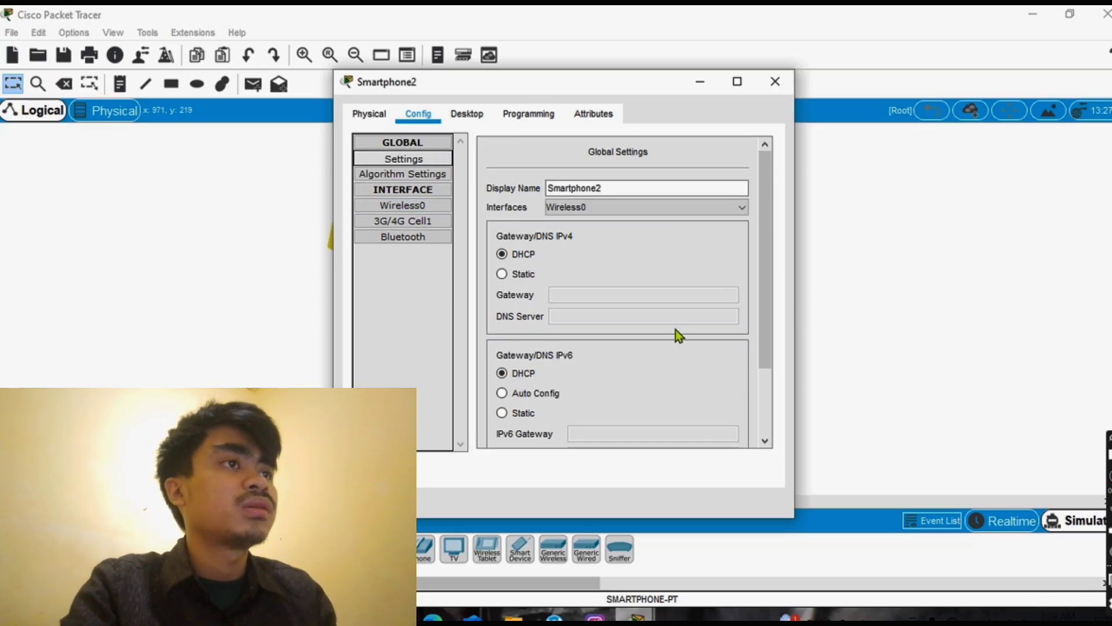
{"action": "scroll", "coordinate": [676, 329], "scroll_direction": "down", "scroll_amount": 5}
{"action": "scroll", "coordinate": [675, 329], "scroll_direction": "up", "scroll_amount": 5}
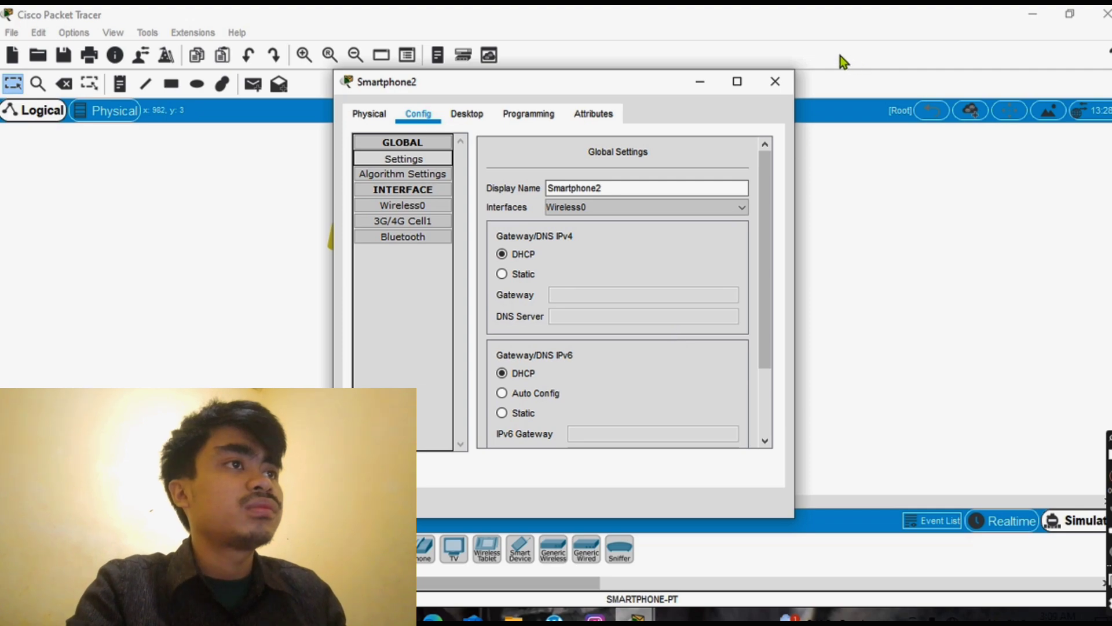
{"action": "left_click", "coordinate": [776, 81]}
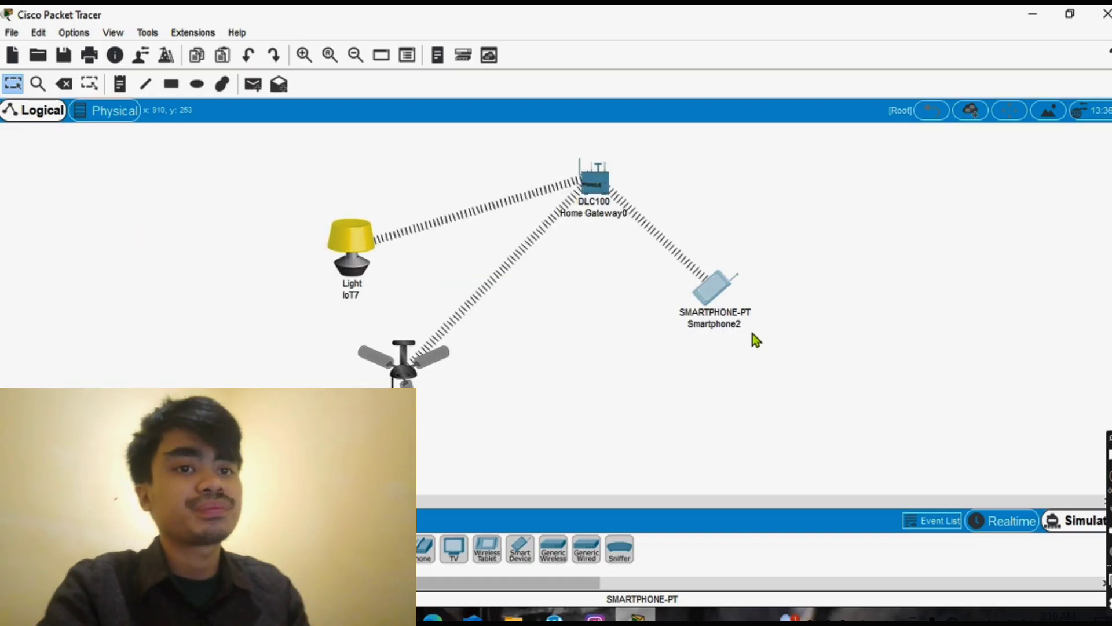
{"action": "scroll", "coordinate": [752, 338], "scroll_direction": "down", "scroll_amount": 2}
{"action": "scroll", "coordinate": [752, 337], "scroll_direction": "left", "scroll_amount": 1}
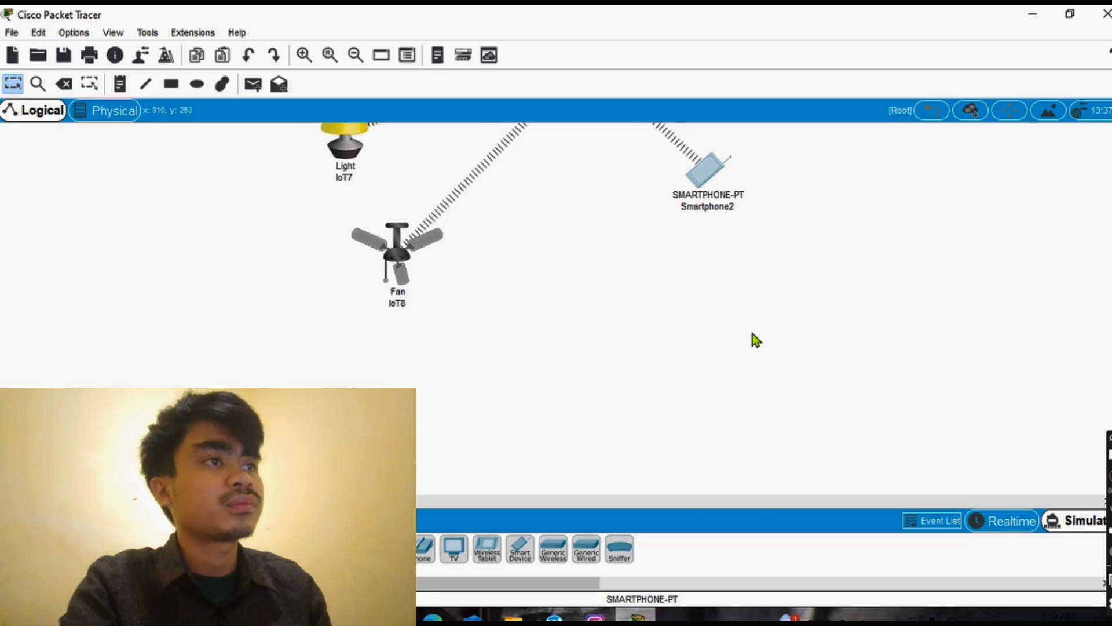
{"action": "scroll", "coordinate": [752, 338], "scroll_direction": "up", "scroll_amount": 2}
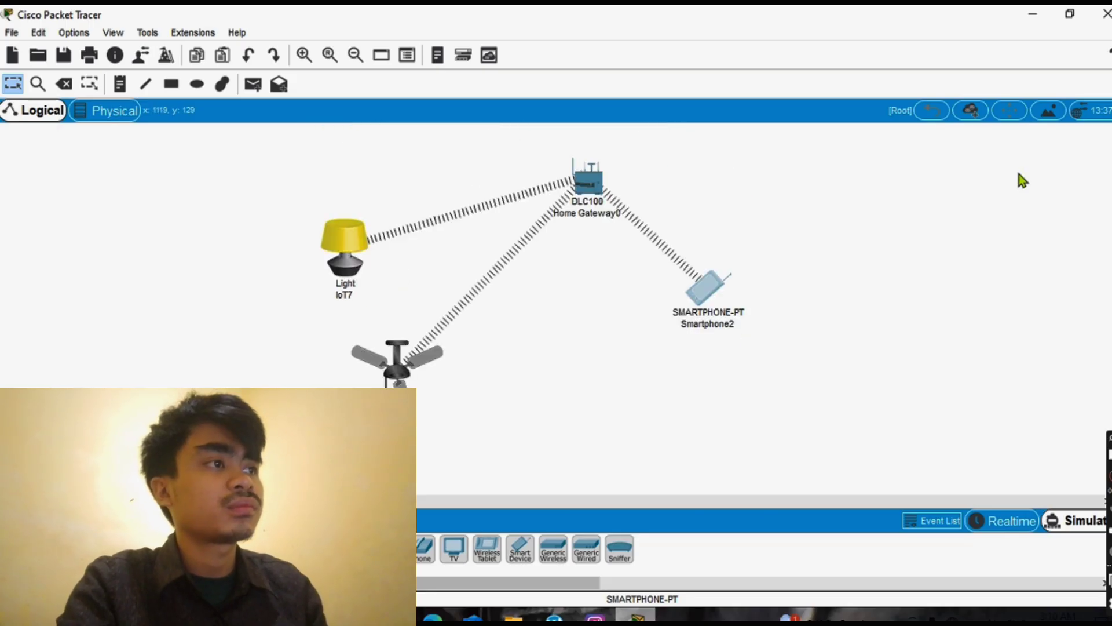
- View the IoT Monitor login form among the smartphone's desktop applications and close the smartphone's window
{"action": "left_click", "coordinate": [702, 297]}
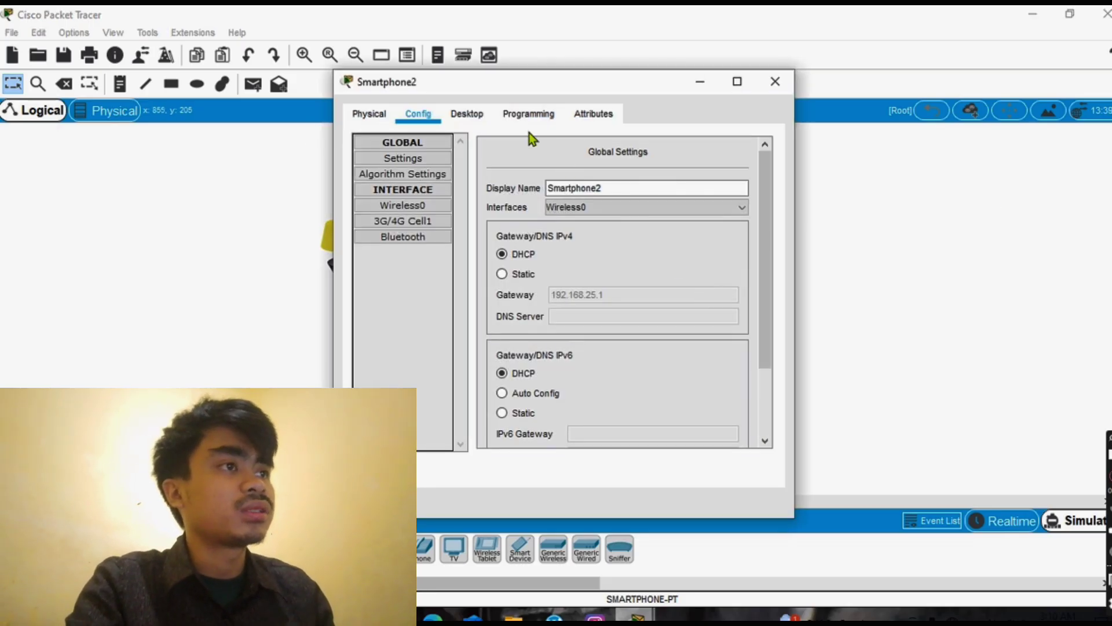
{"action": "left_click", "coordinate": [467, 114]}
{"action": "scroll", "coordinate": [615, 249], "scroll_direction": "down", "scroll_amount": 5}
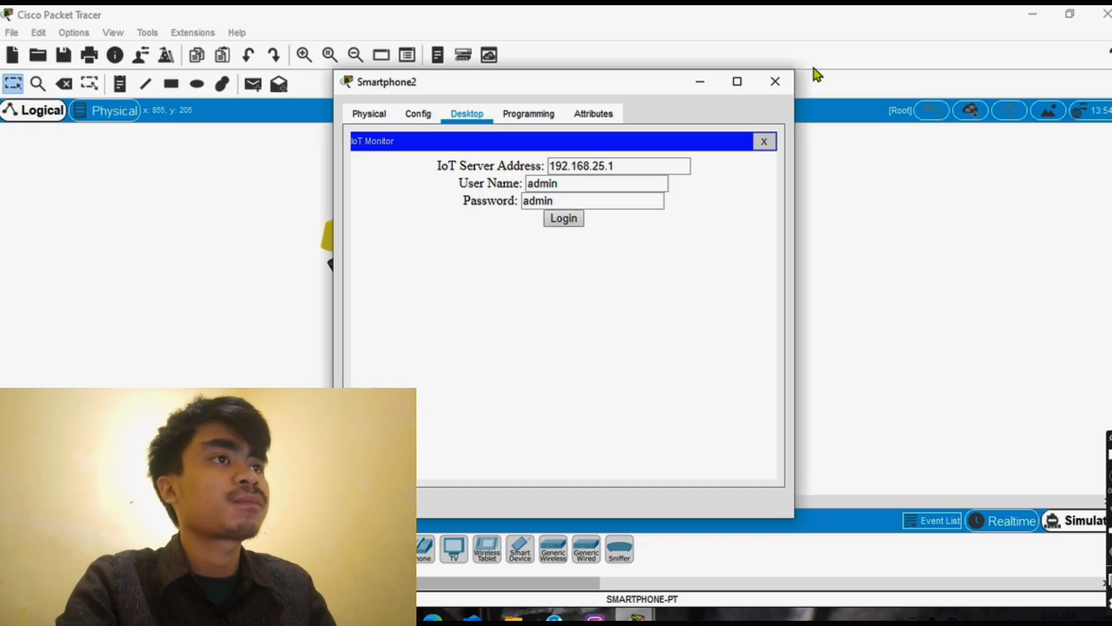
{"action": "left_click", "coordinate": [772, 83]}
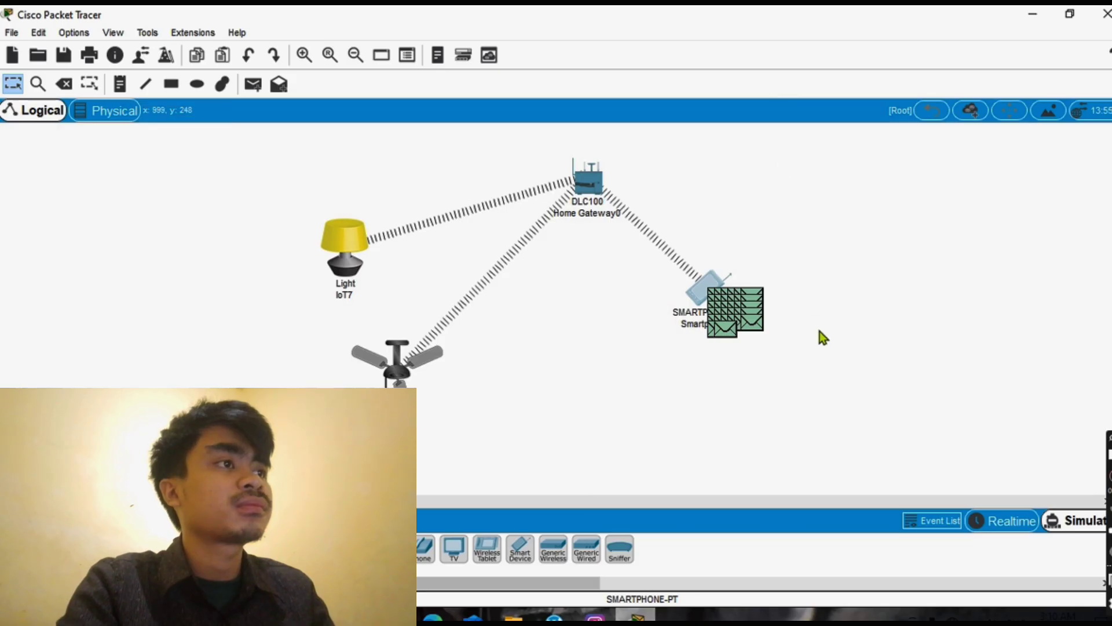
- Reopen the smartphone's desktop applications and relaunch the IoT Monitor
{"action": "left_click", "coordinate": [754, 326]}
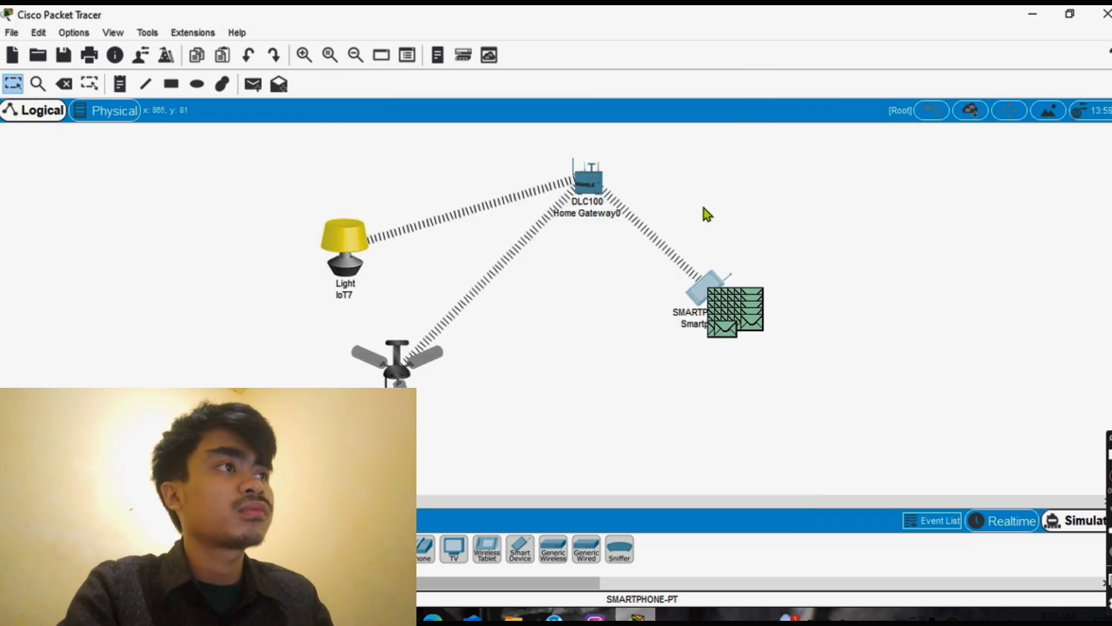
{"action": "left_click", "coordinate": [698, 294]}
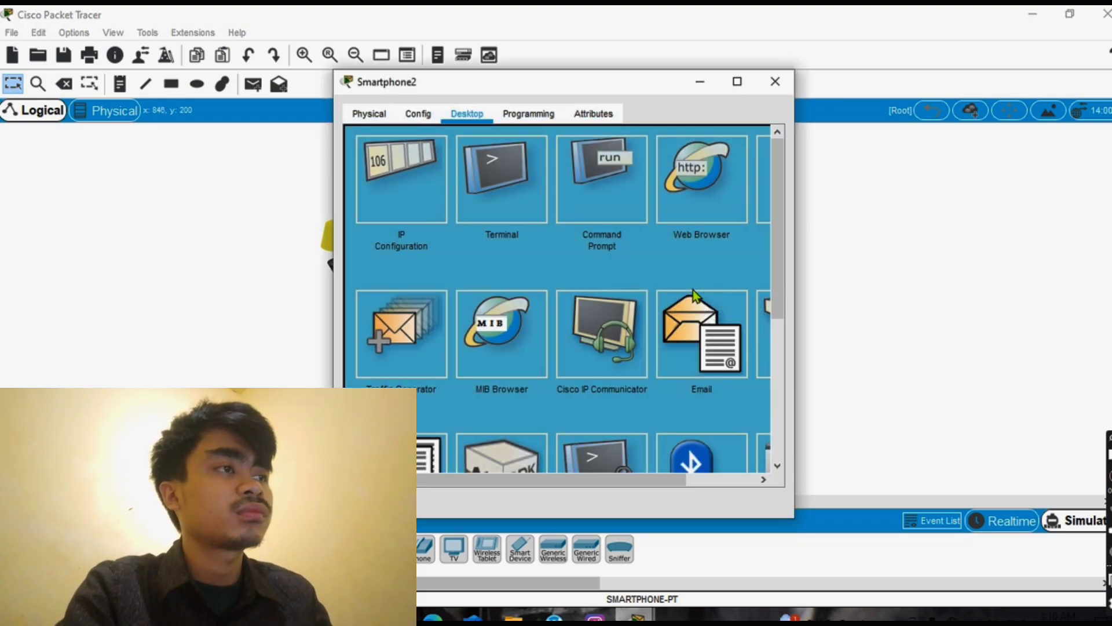
{"action": "scroll", "coordinate": [626, 232], "scroll_direction": "down", "scroll_amount": 5}
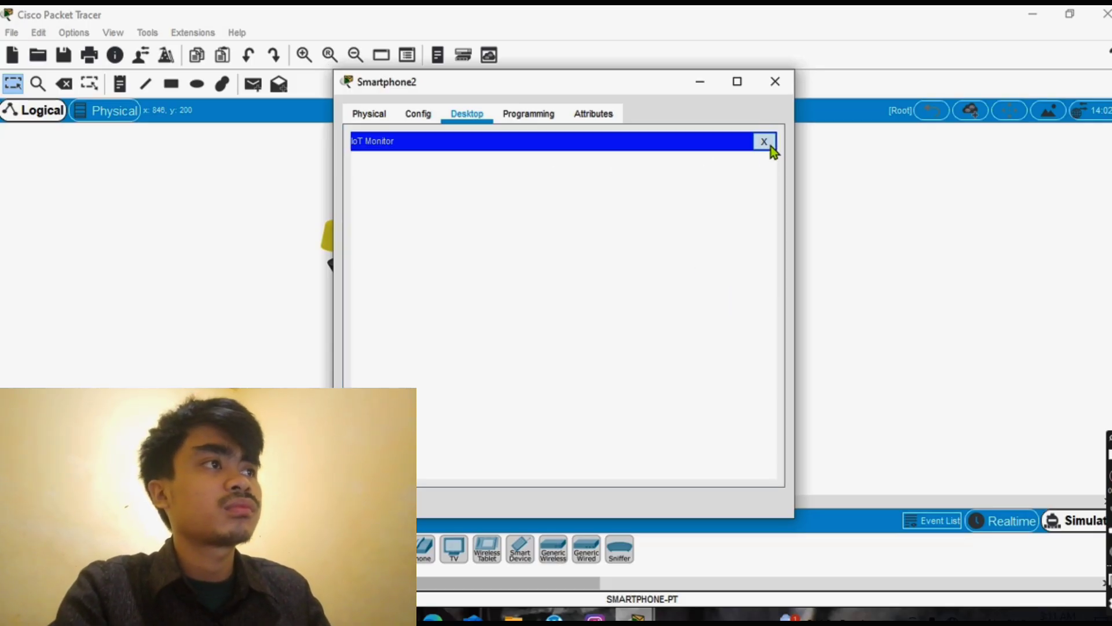
{"action": "left_click", "coordinate": [767, 144]}
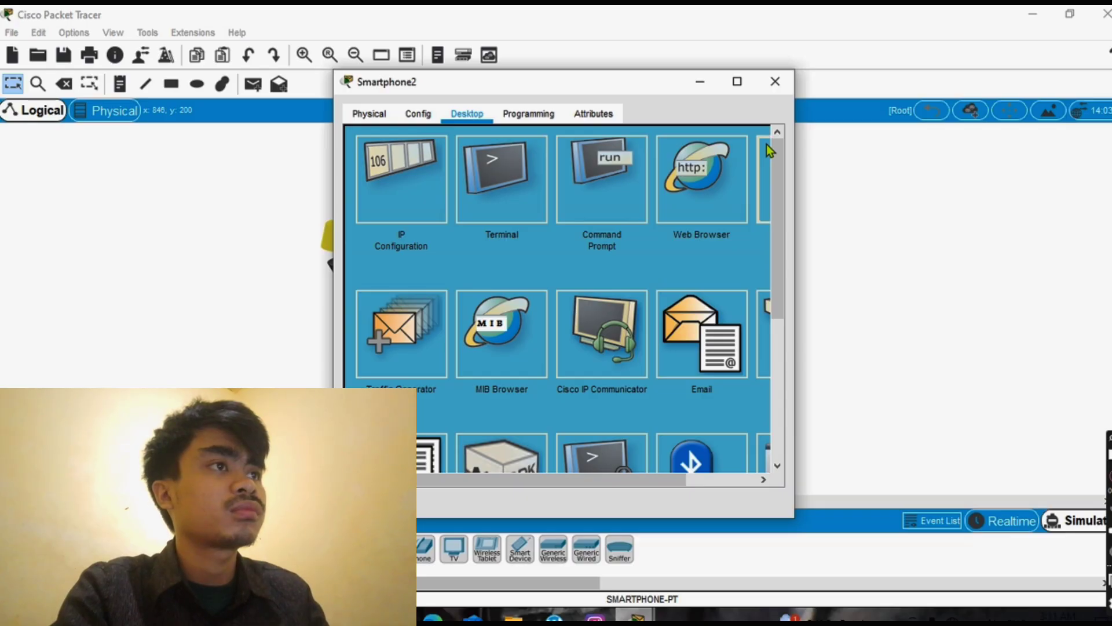
{"action": "left_click", "coordinate": [766, 145]}
{"action": "left_click", "coordinate": [767, 145]}
{"action": "scroll", "coordinate": [766, 144], "scroll_direction": "down", "scroll_amount": 5}
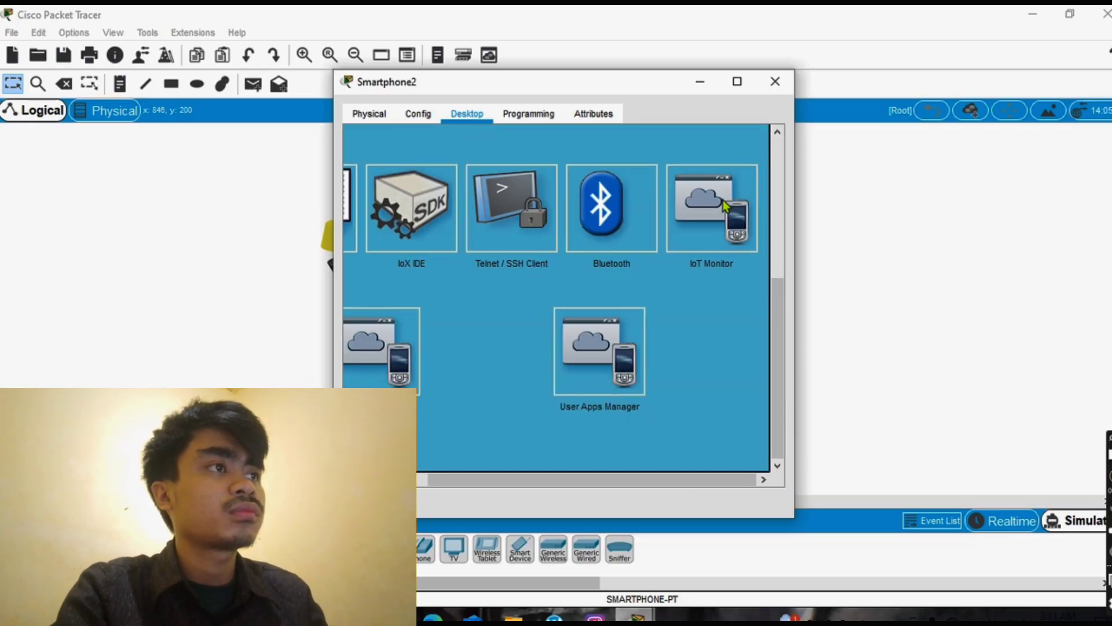
{"action": "left_click", "coordinate": [725, 206]}
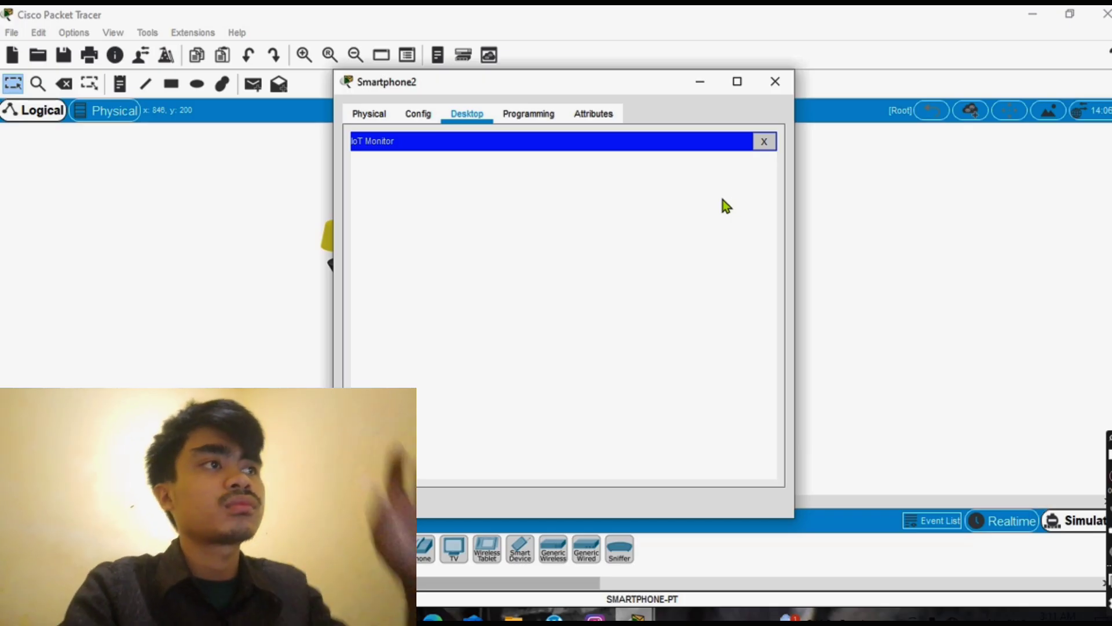